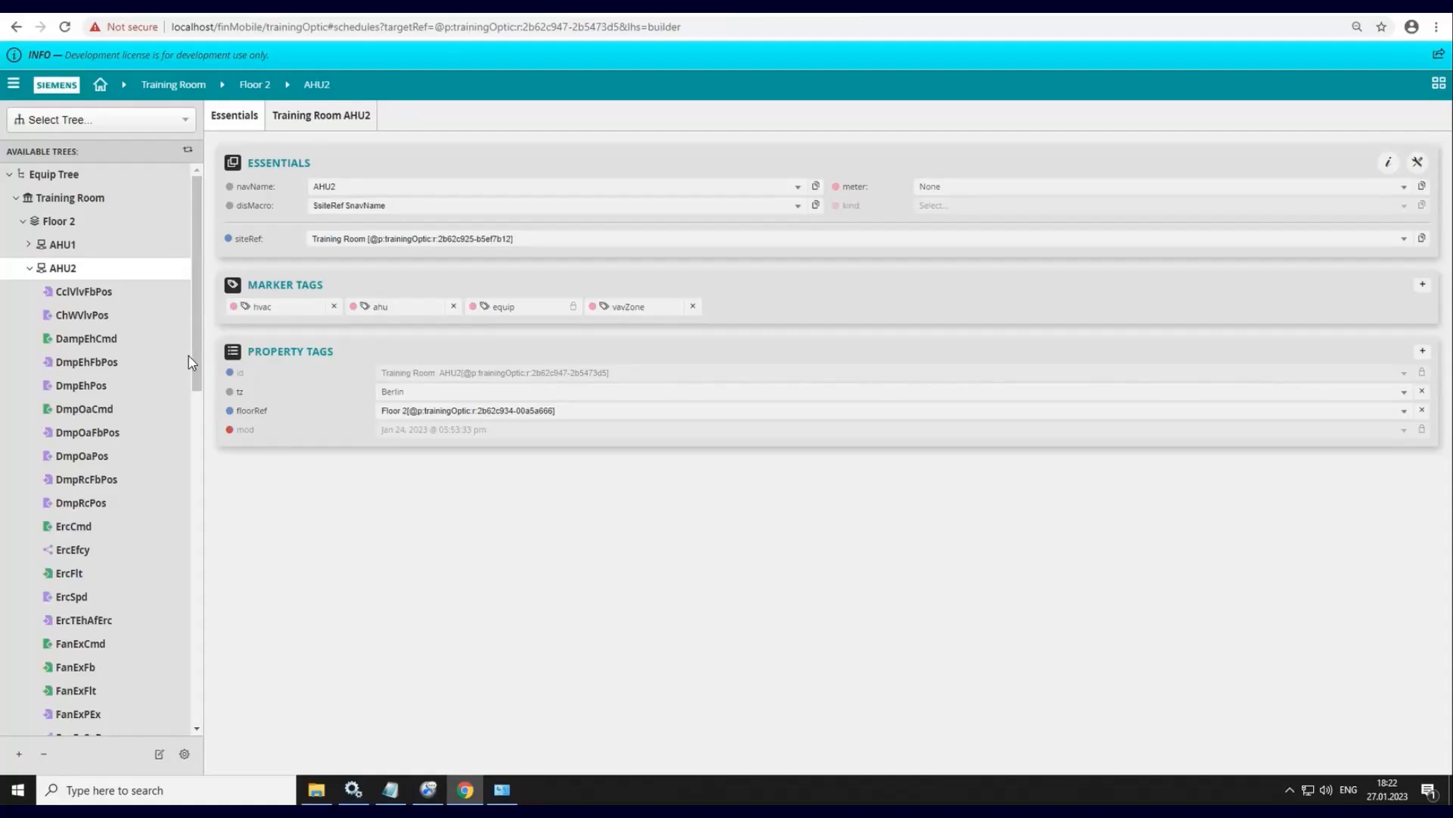
- Open the HclVlvPos point under AHU2 in the equipment tree and review its record settings
scroll(198, 401, "down", 1)
scroll(198, 412, "down", 5)
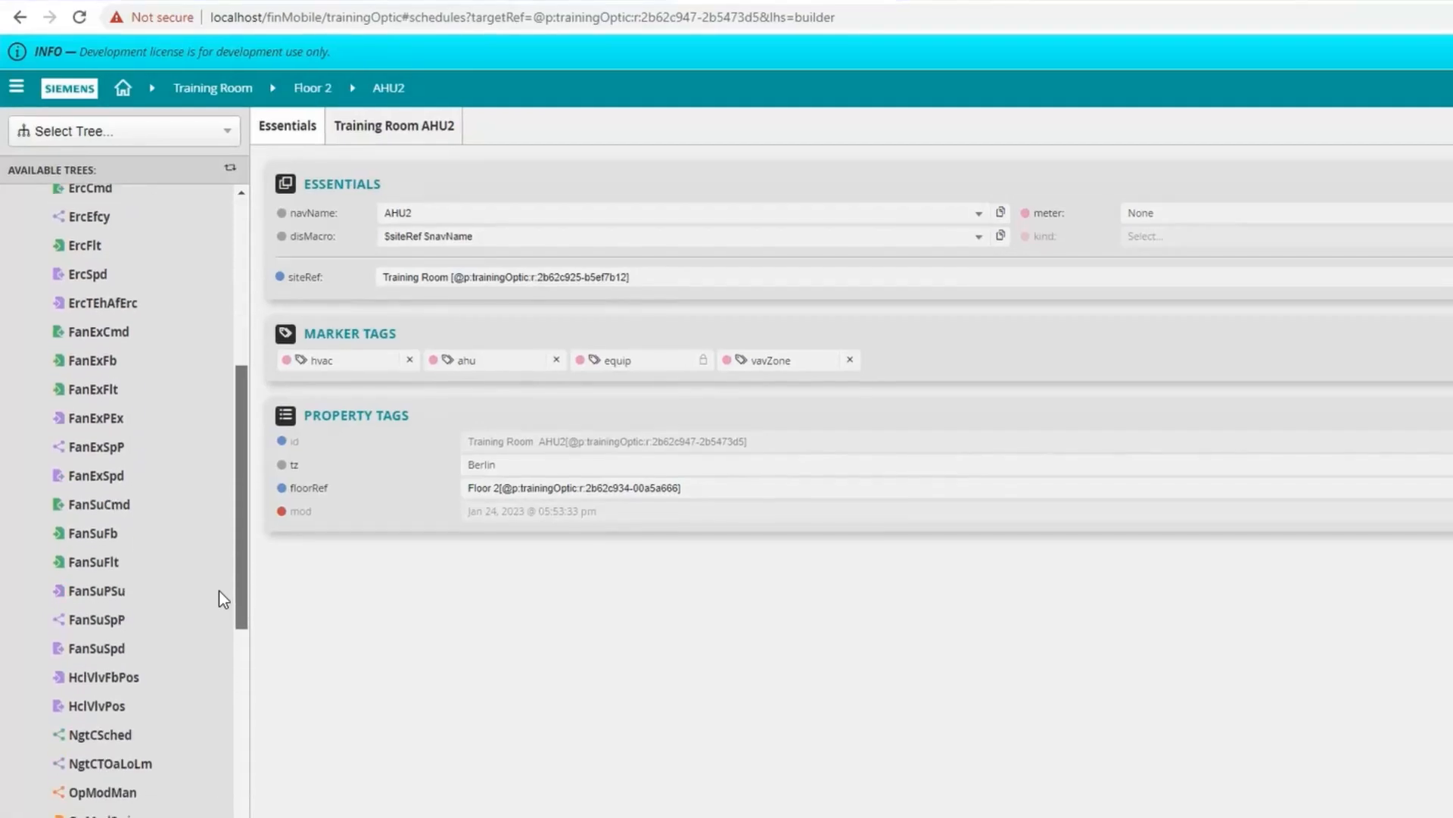
mouse_move(120, 701)
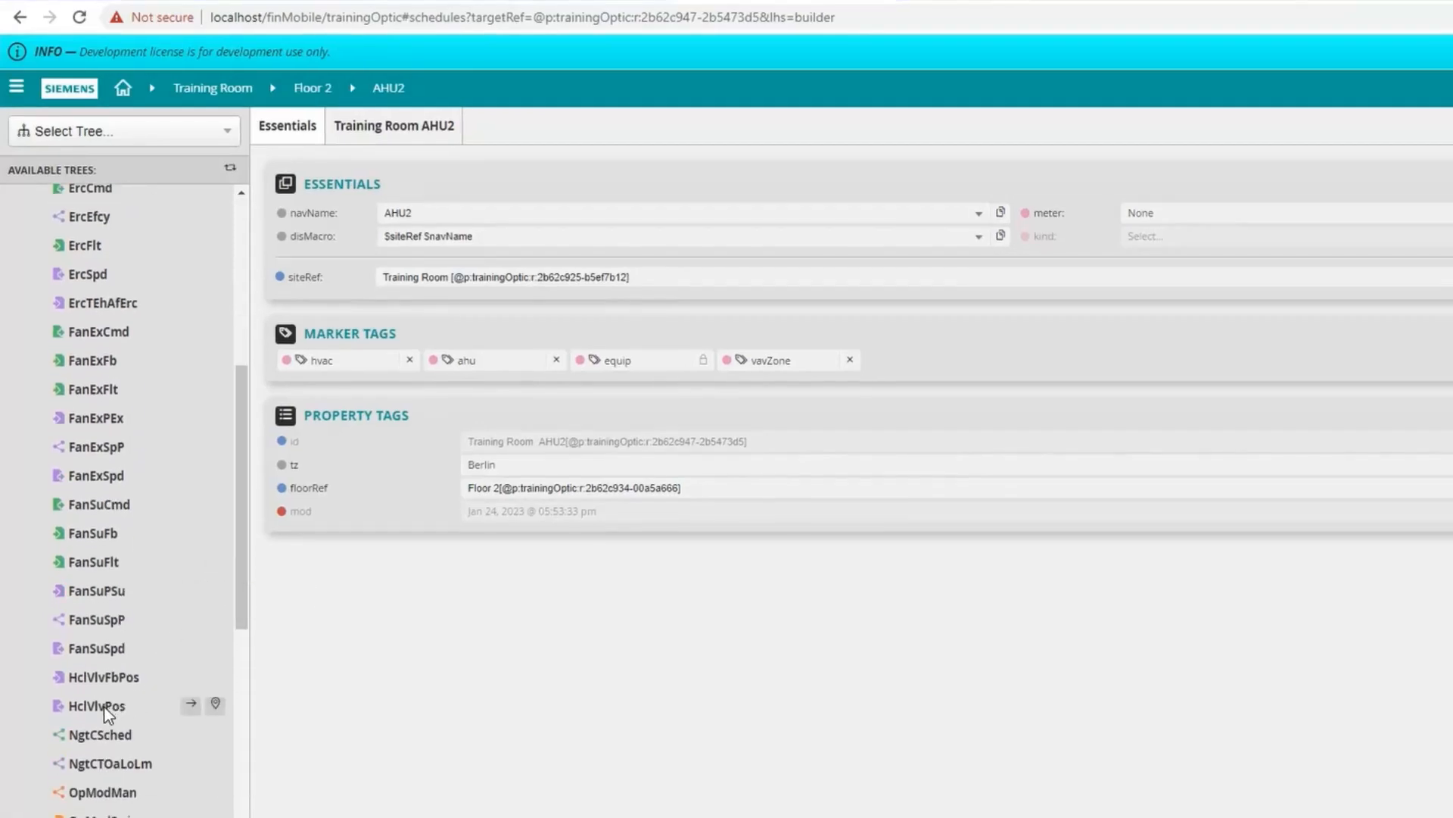
left_click(106, 706)
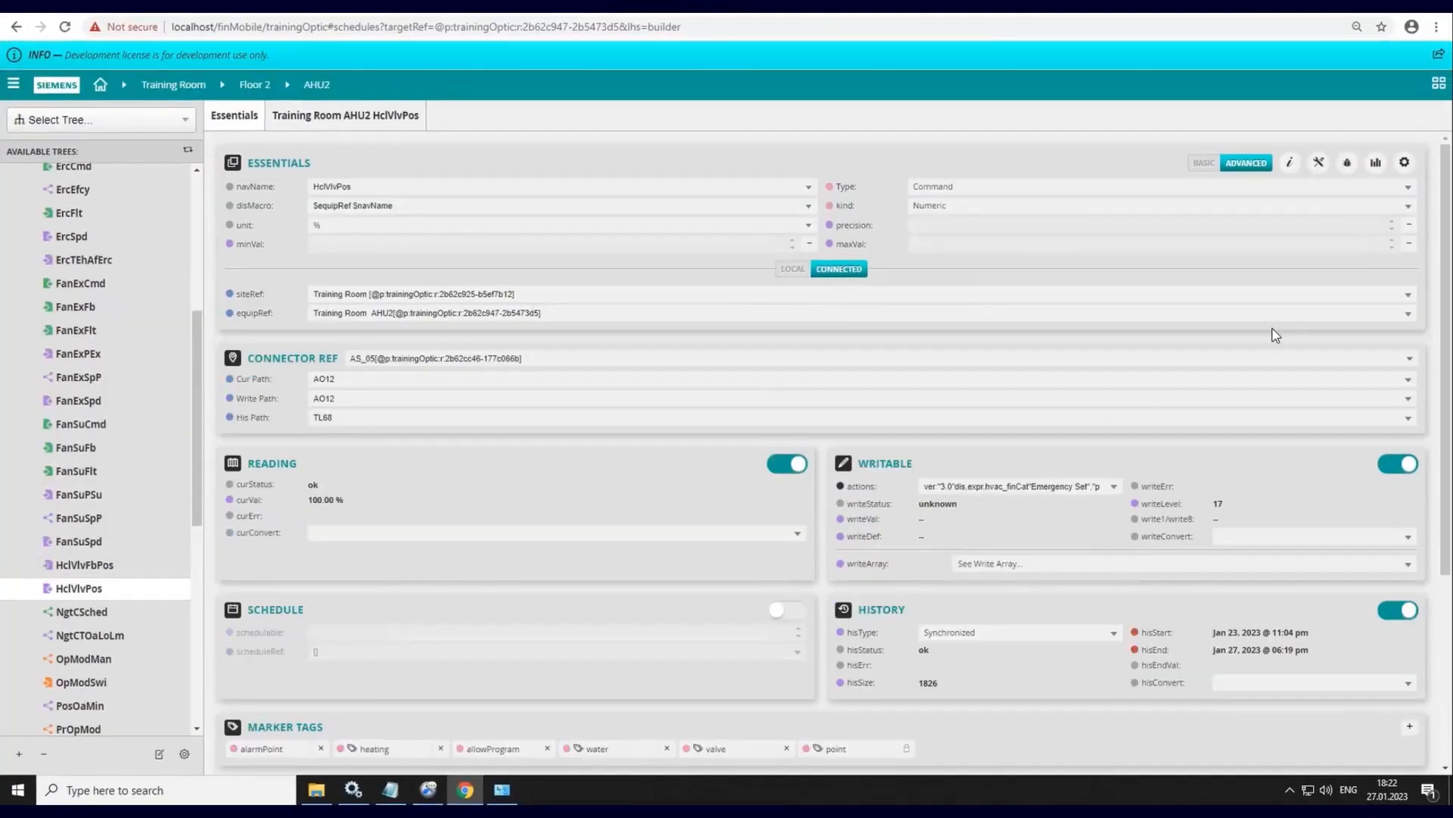
scroll(1423, 422, "down", 2)
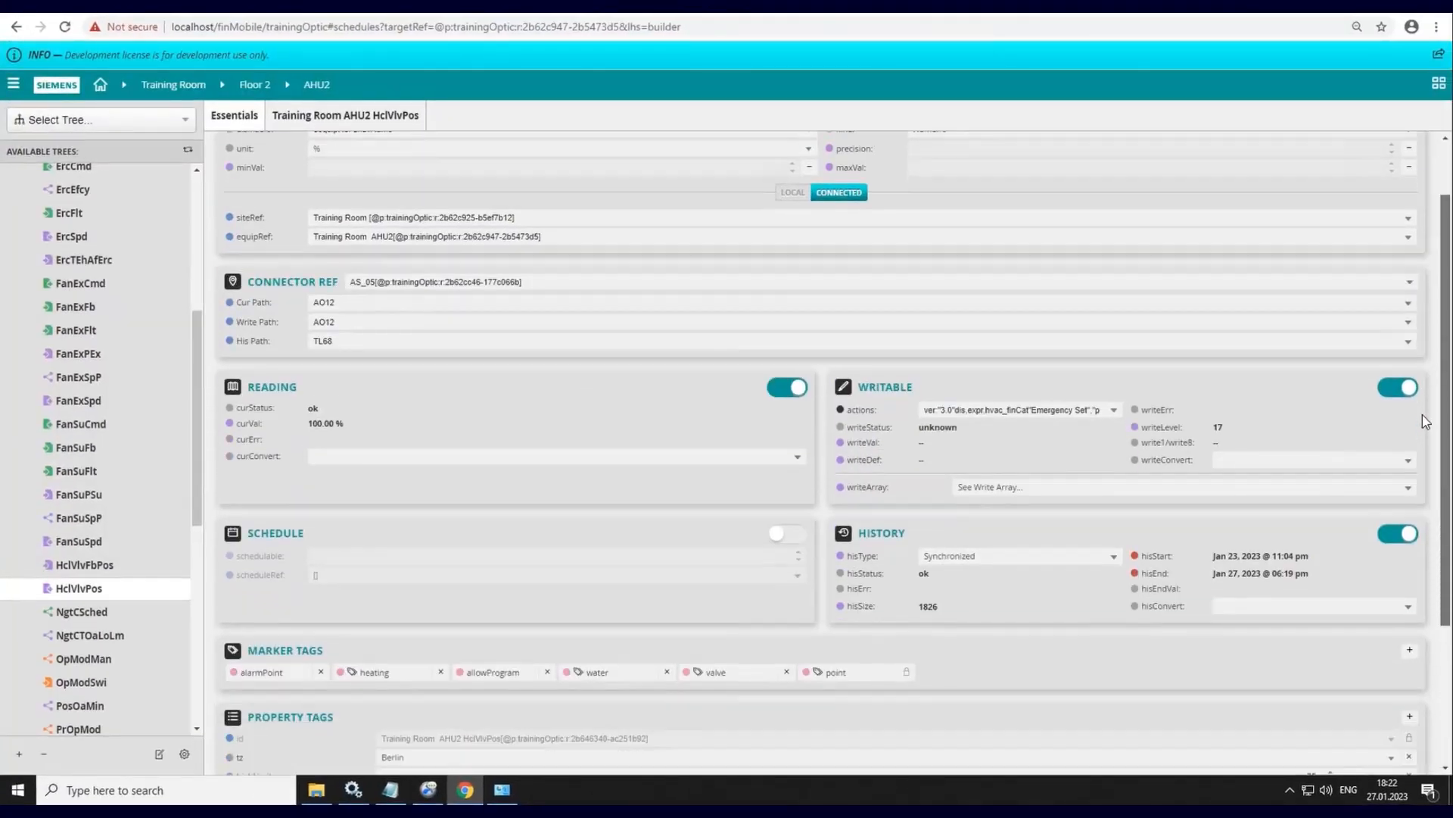
scroll(1414, 470, "down", 2)
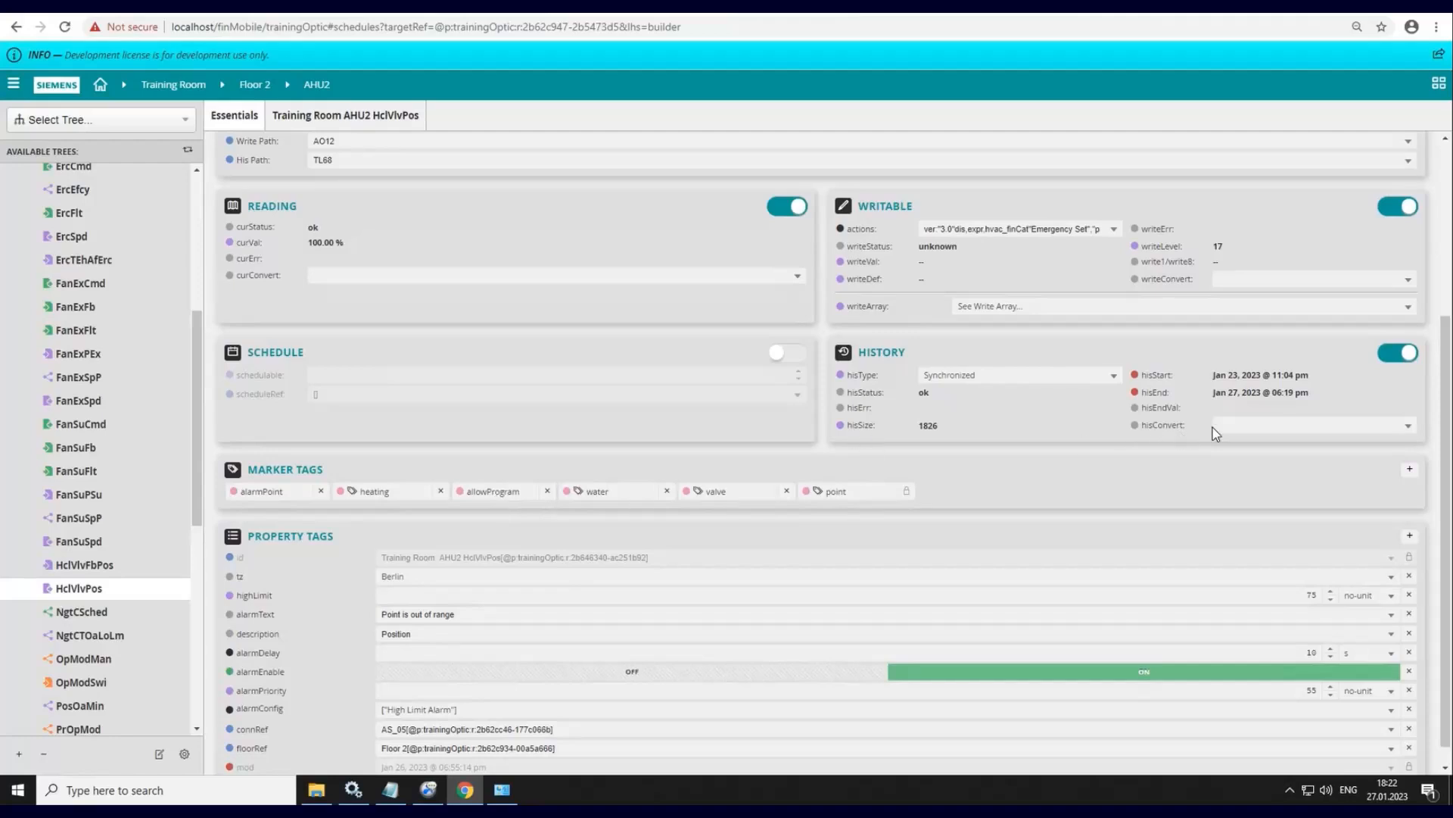
scroll(1446, 356, "up", 2)
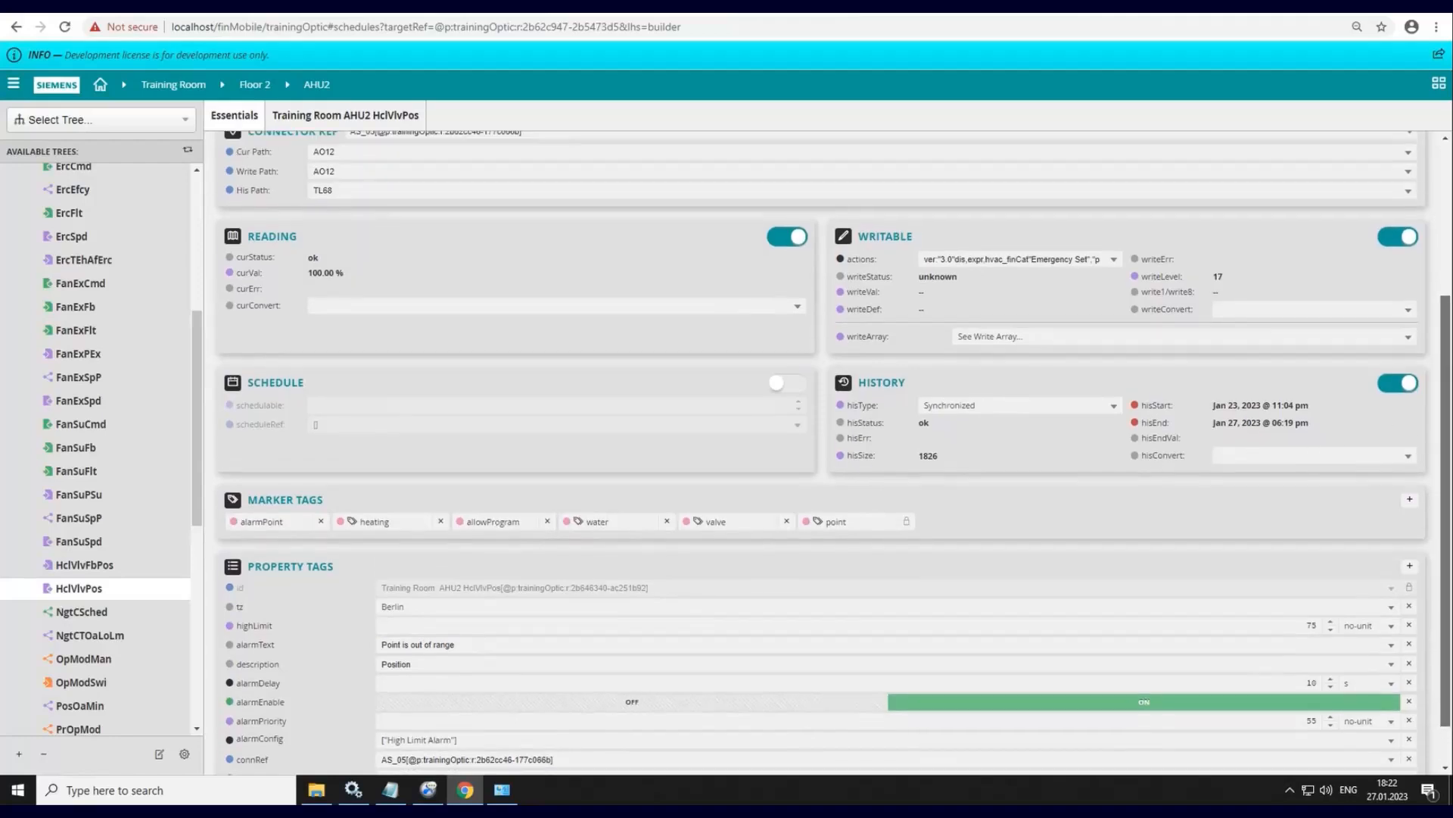
scroll(1445, 356, "up", 4)
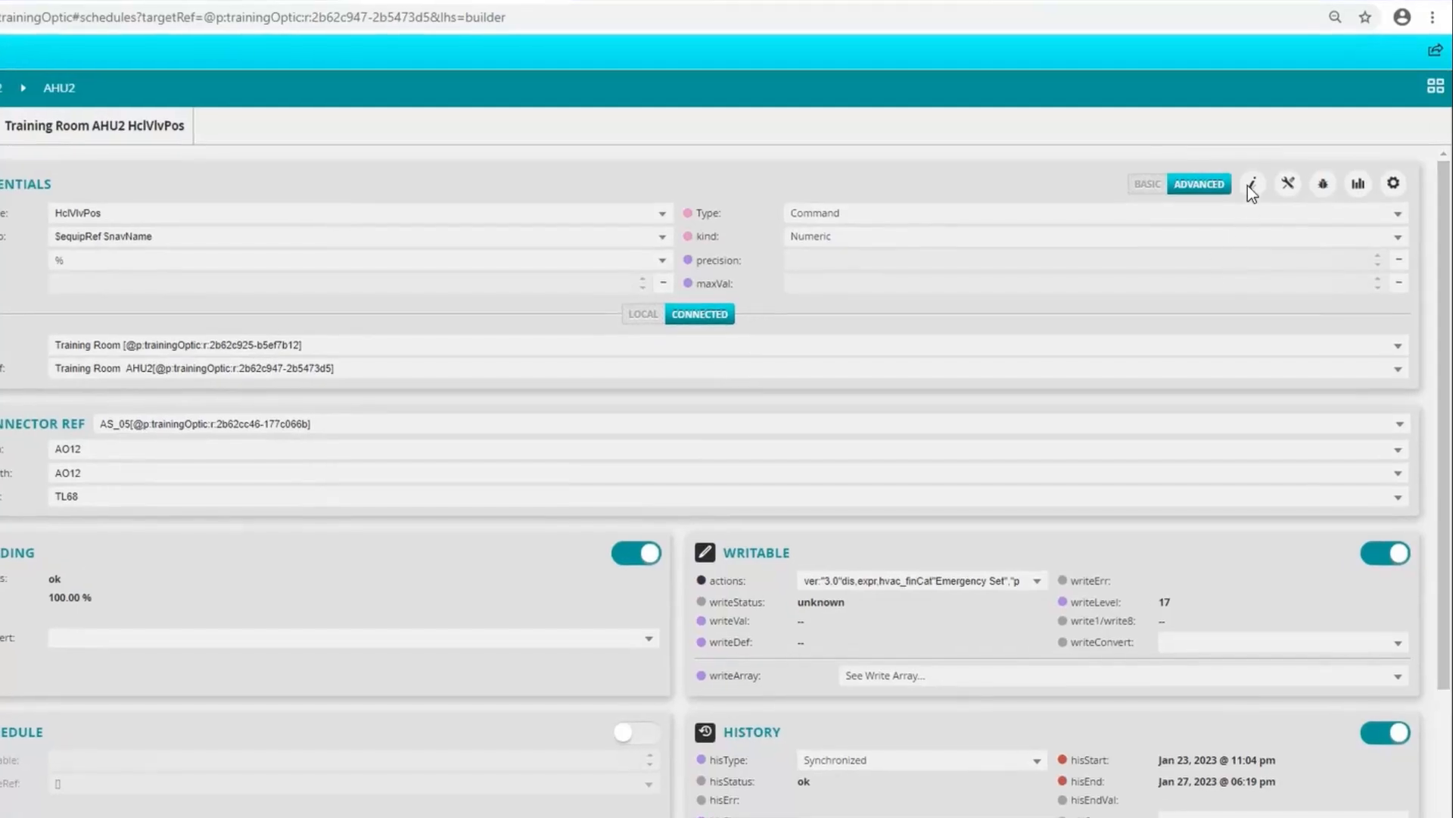
- Review the point's tags in the Property Editor, and disable History logging for the point and save
left_click(1252, 185)
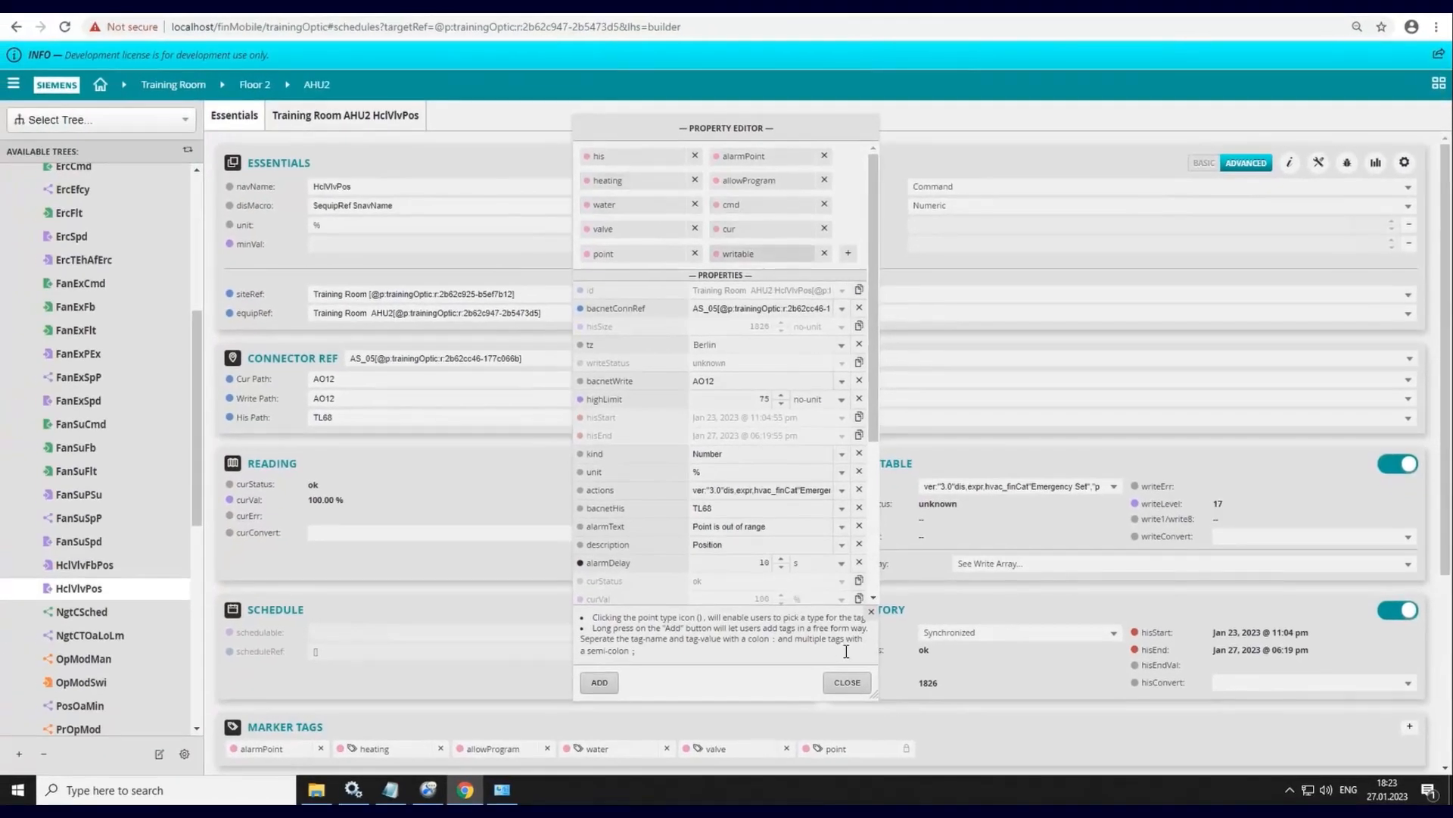
left_click(849, 690)
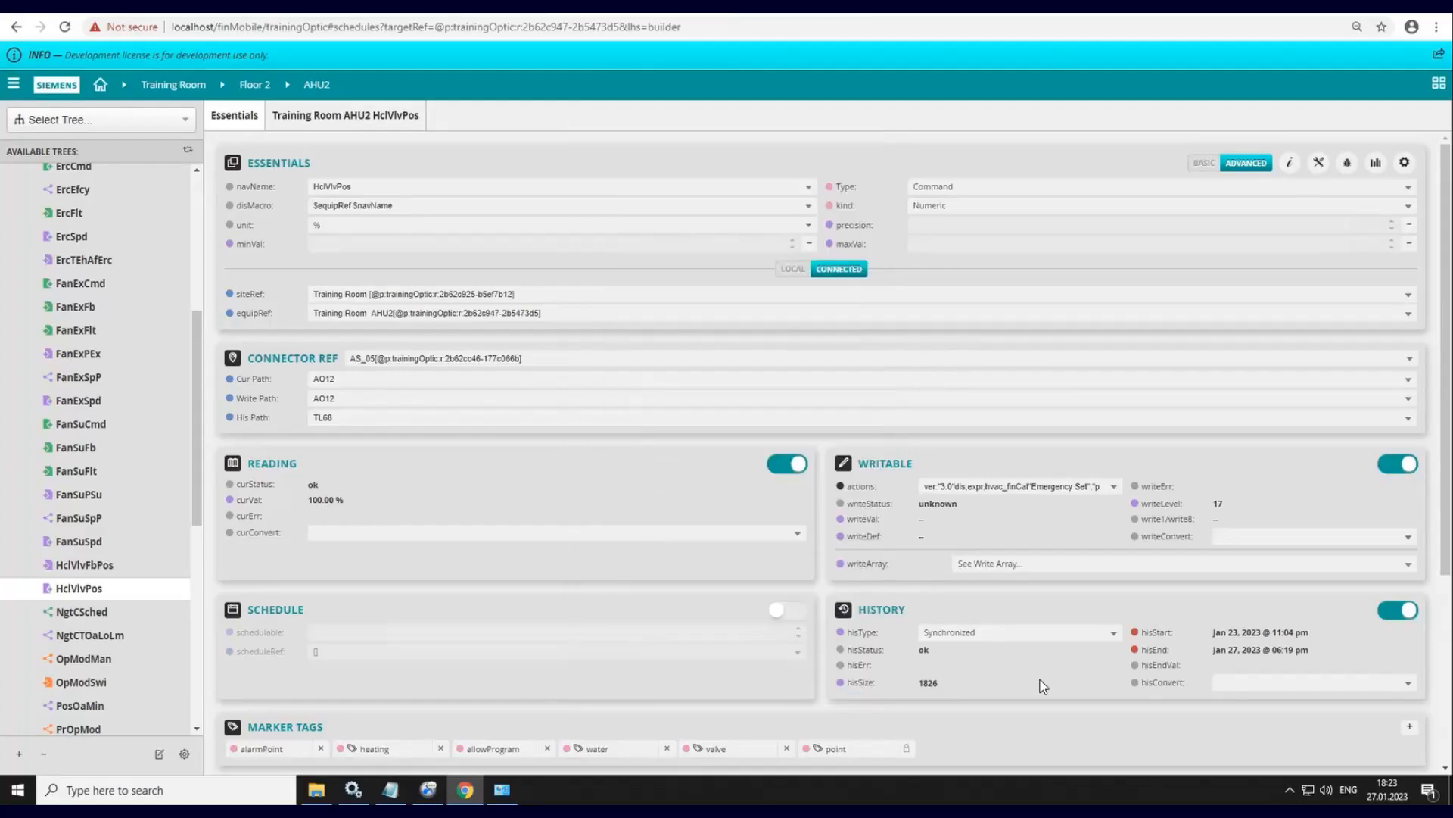
left_click(1406, 616)
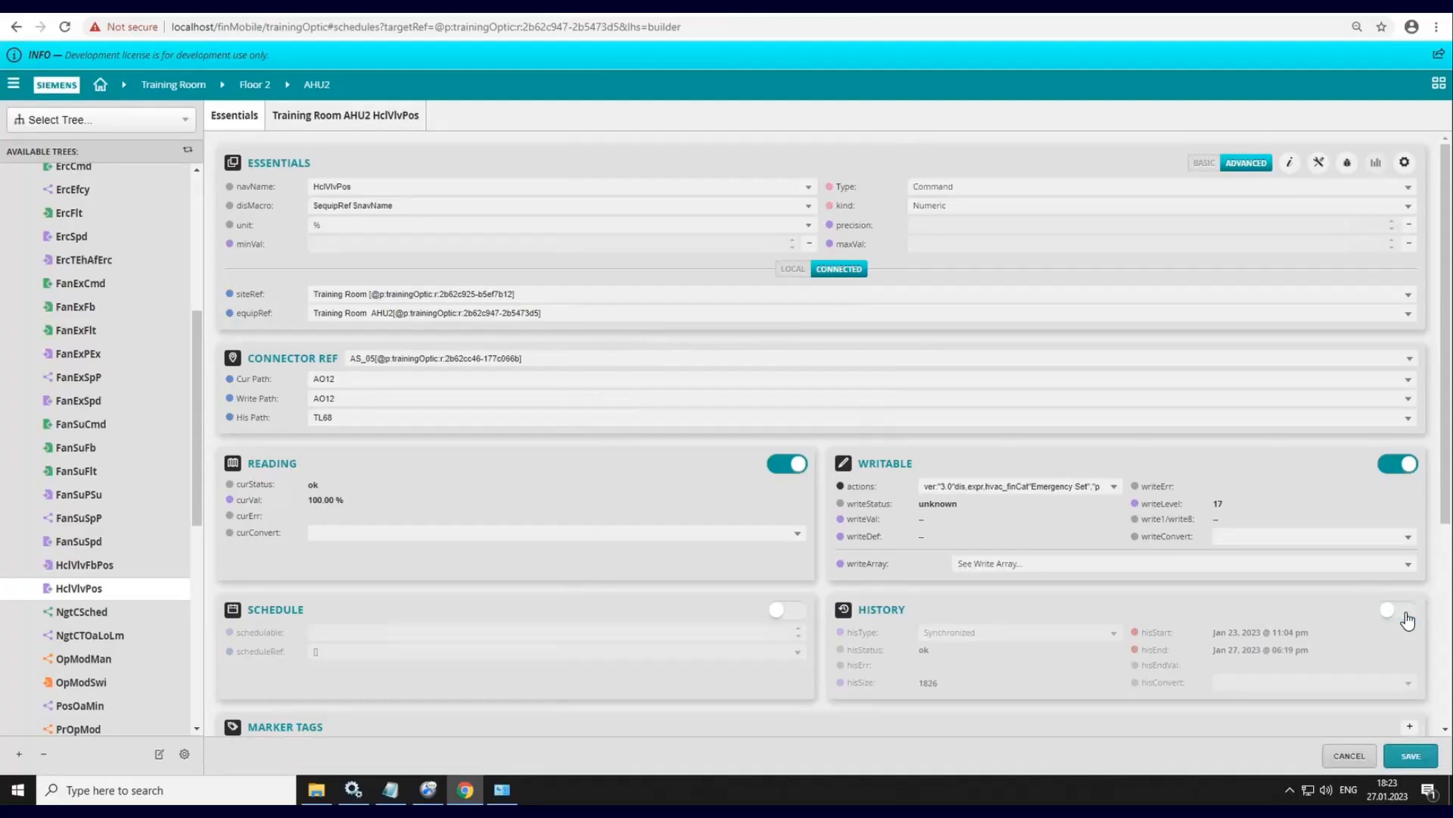
left_click(1413, 755)
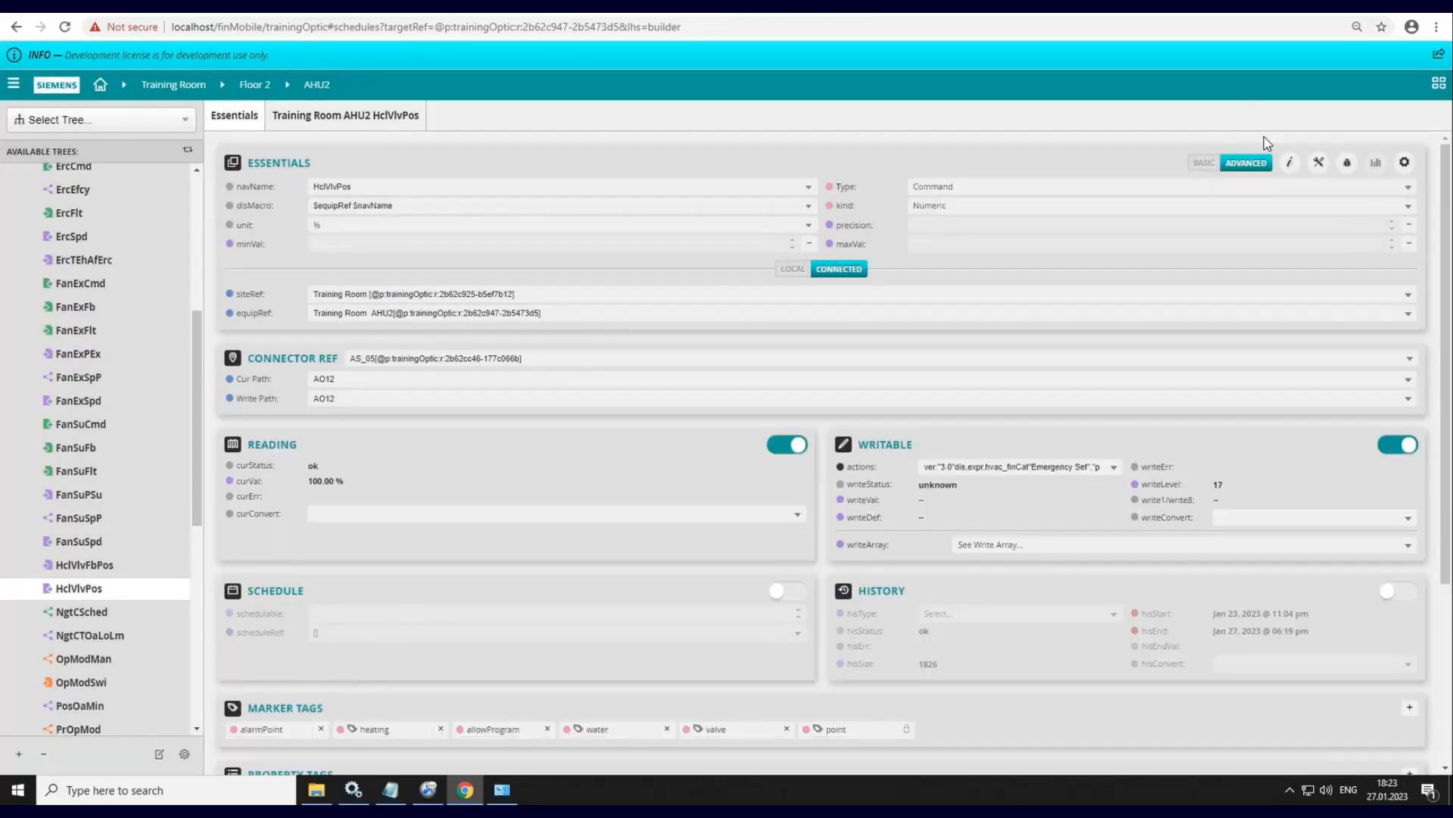
- Recheck the point's tags in the Property Editor, then re-enable History logging and save
left_click(1290, 164)
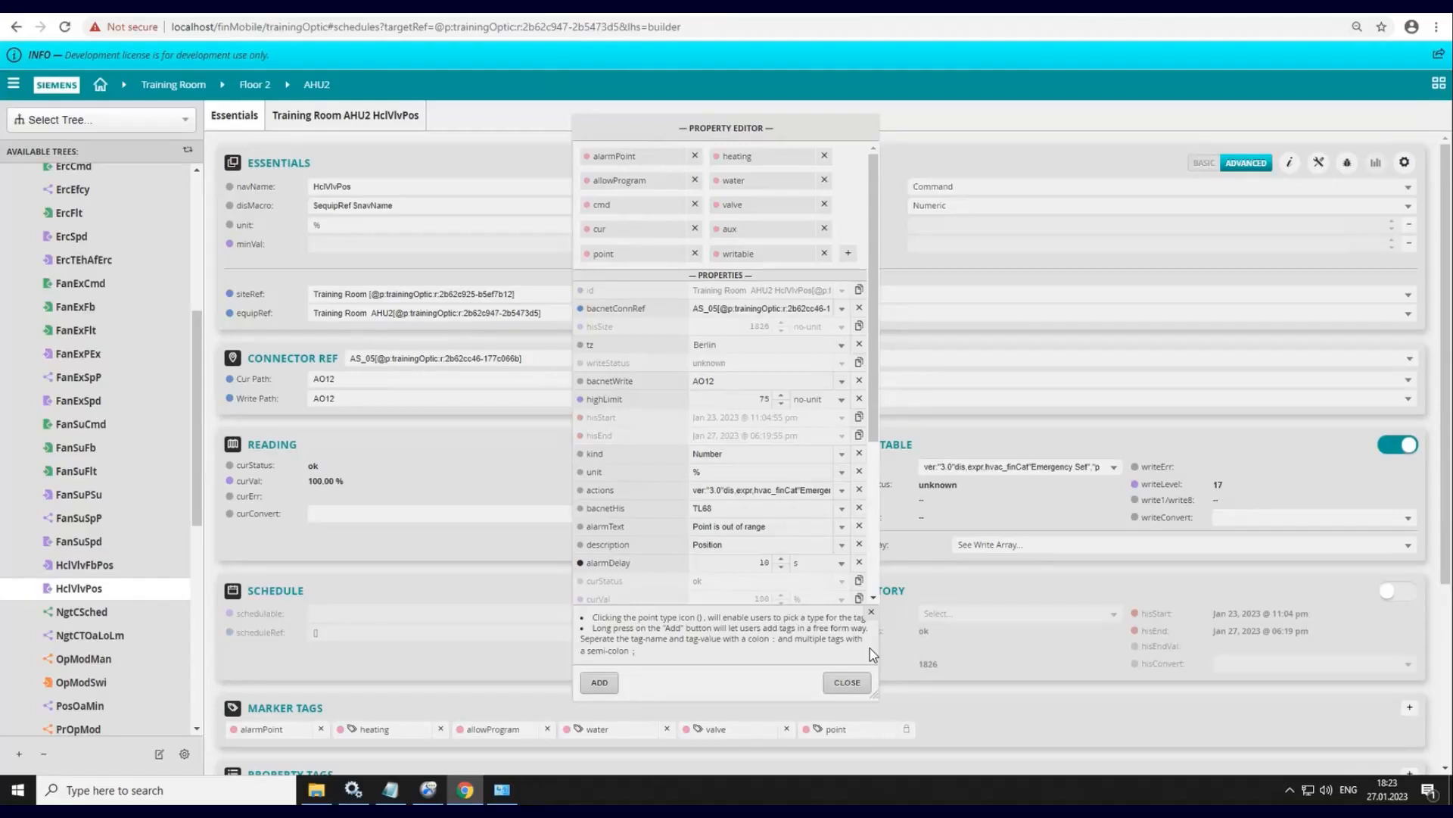
left_click(848, 682)
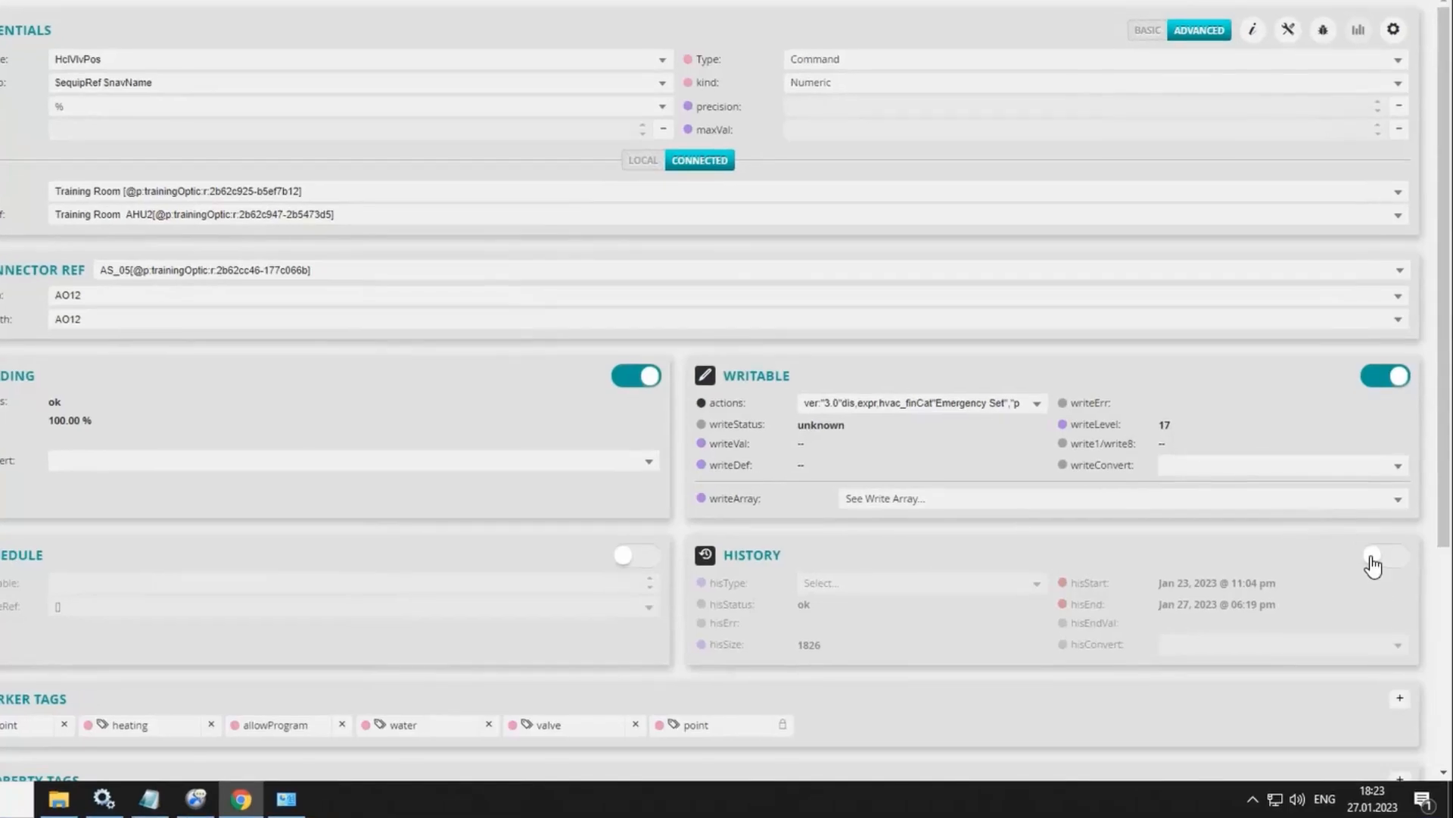
left_click(1373, 558)
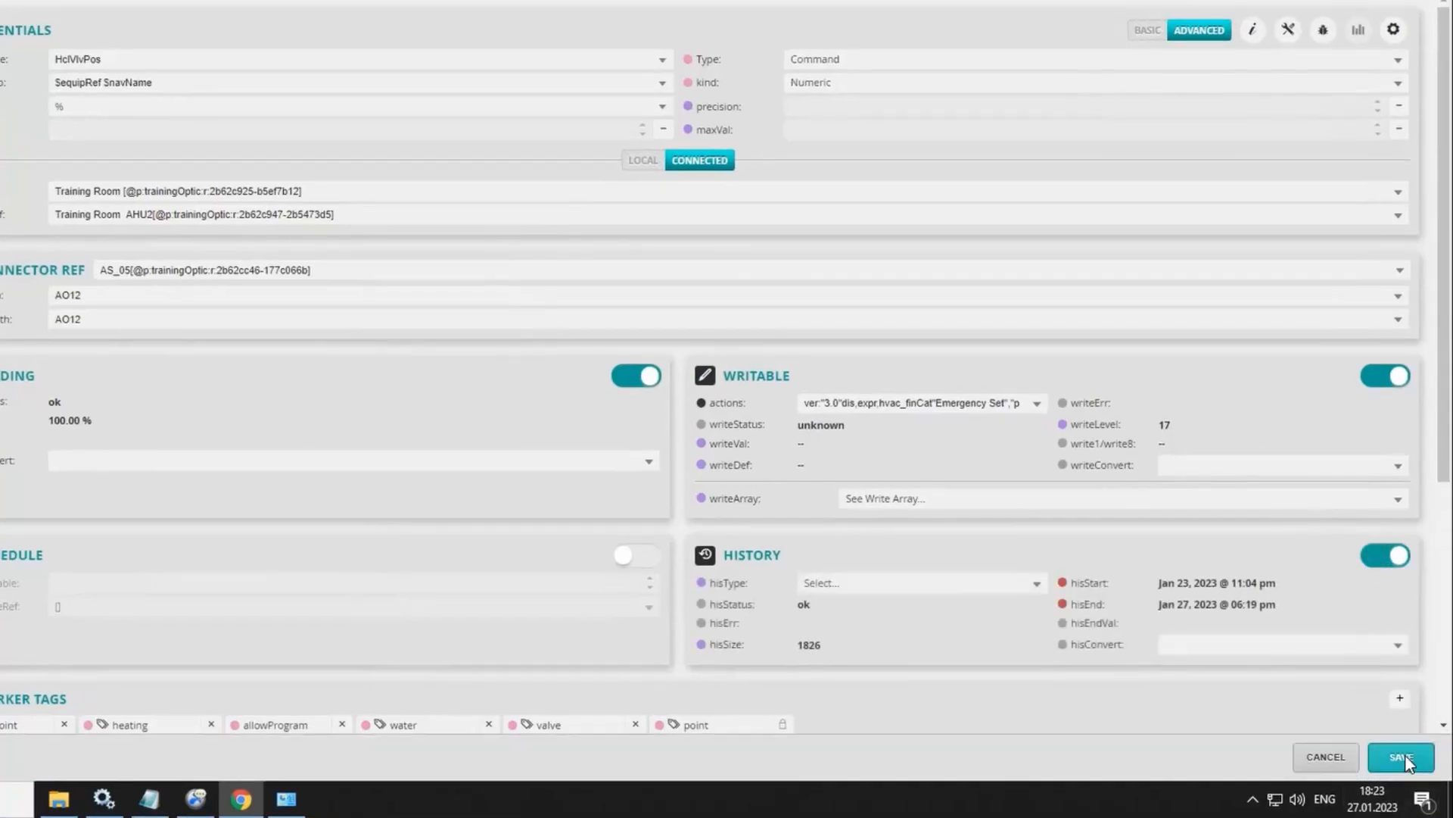
left_click(1406, 758)
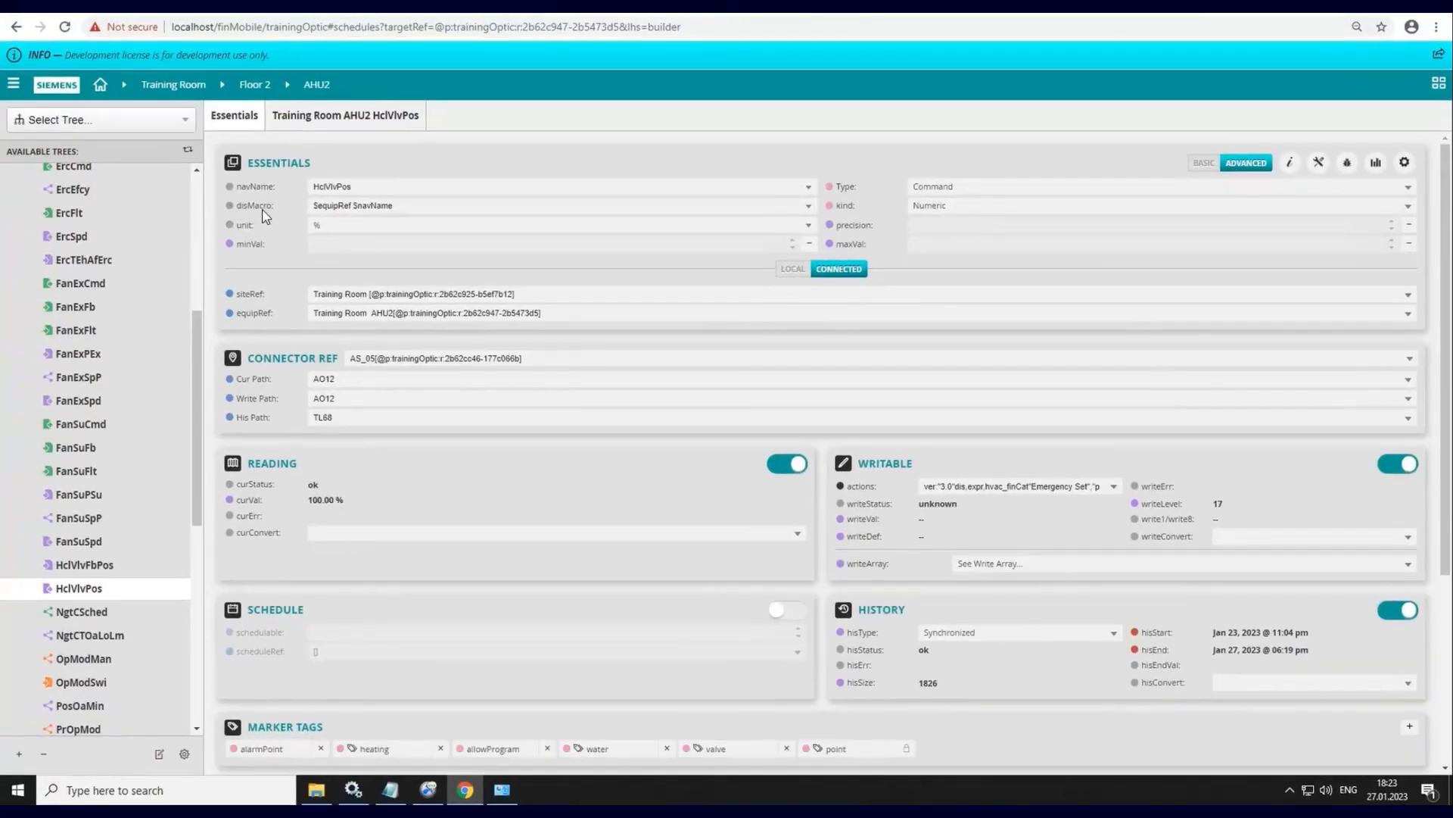
- Select the AHU2 equipment in the tree and start a new graphic from Graphics Builder
left_click(13, 84)
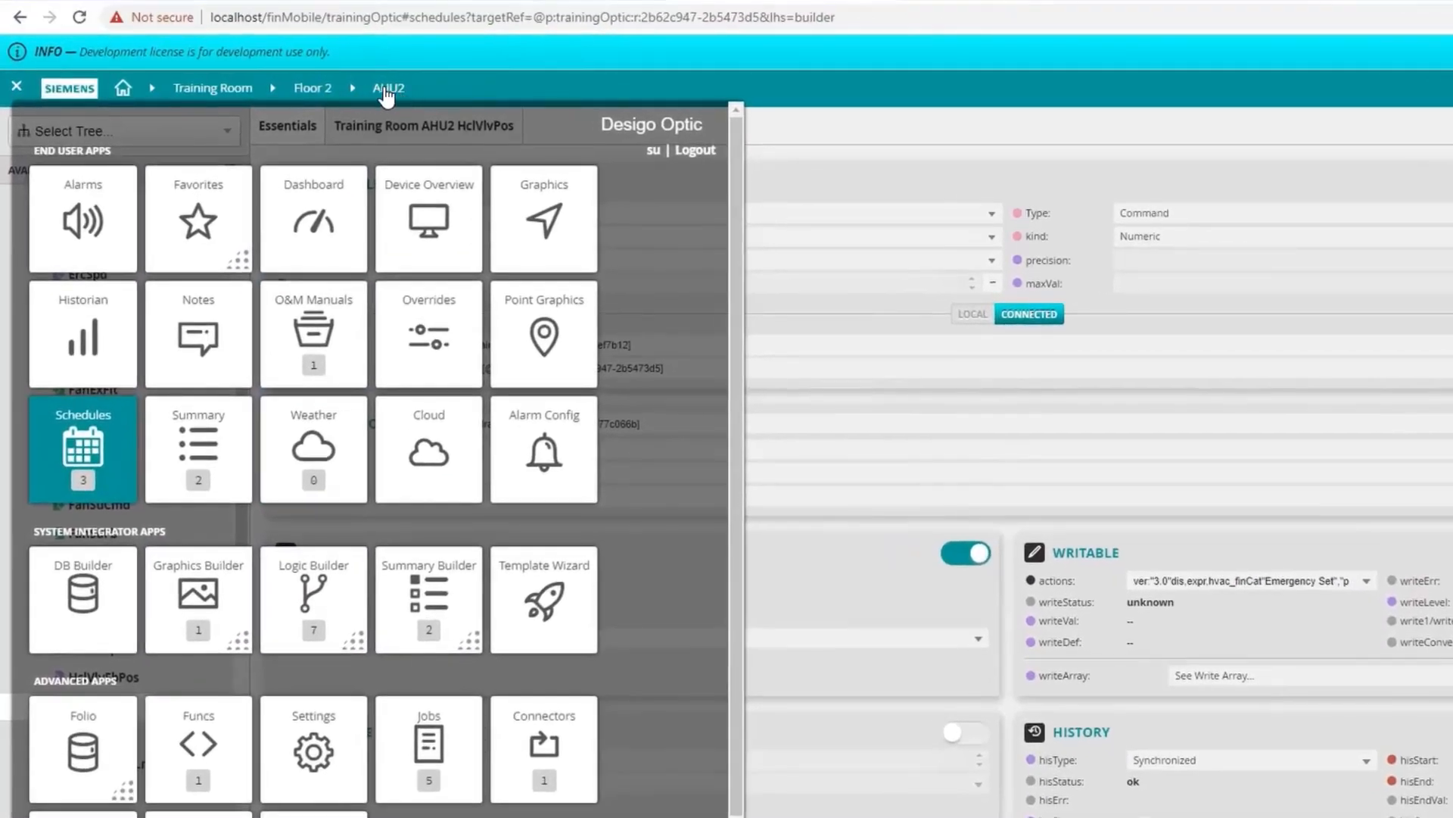
left_click(17, 89)
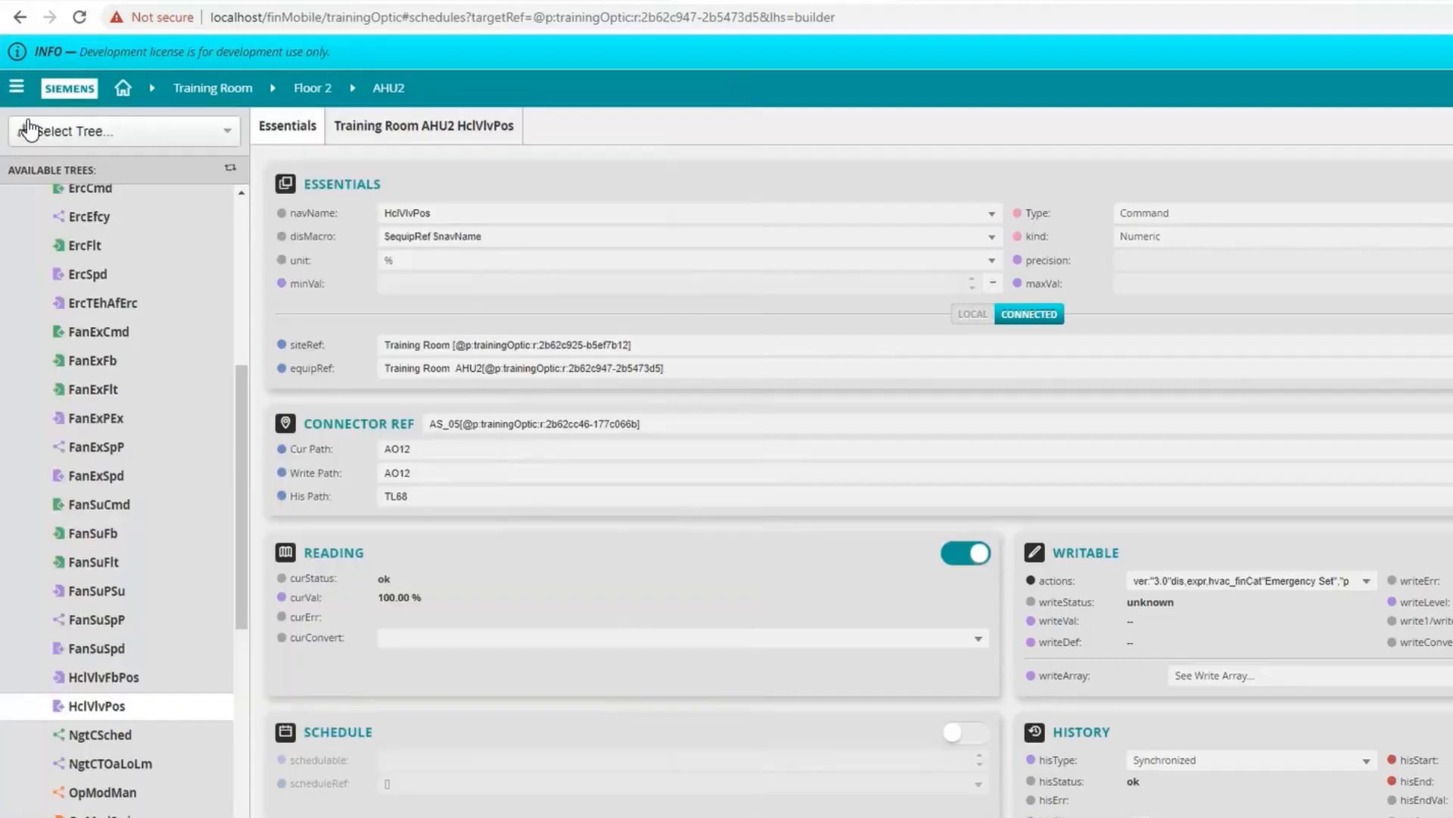
left_click_drag(244, 433, 250, 203)
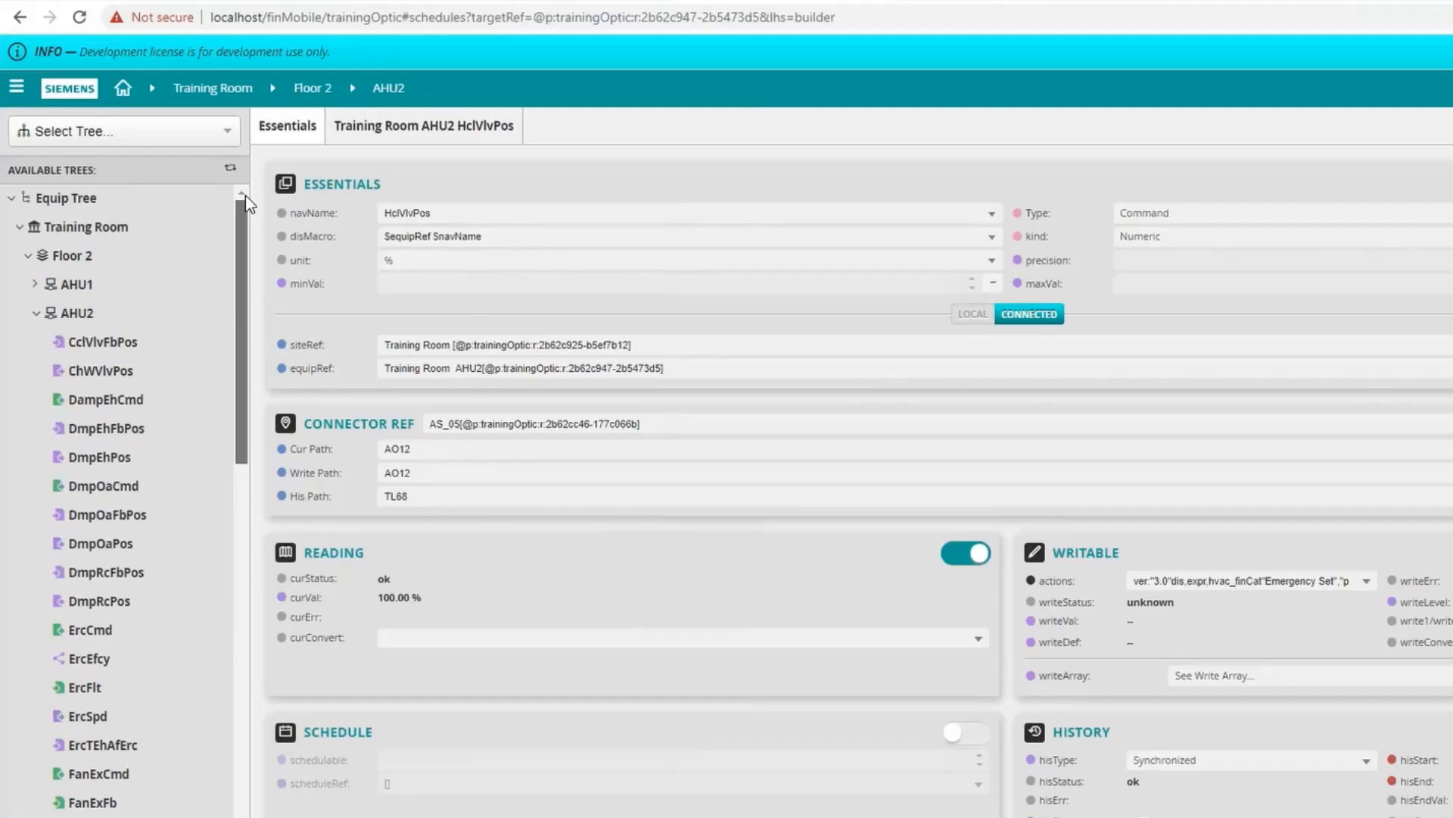
left_click(80, 314)
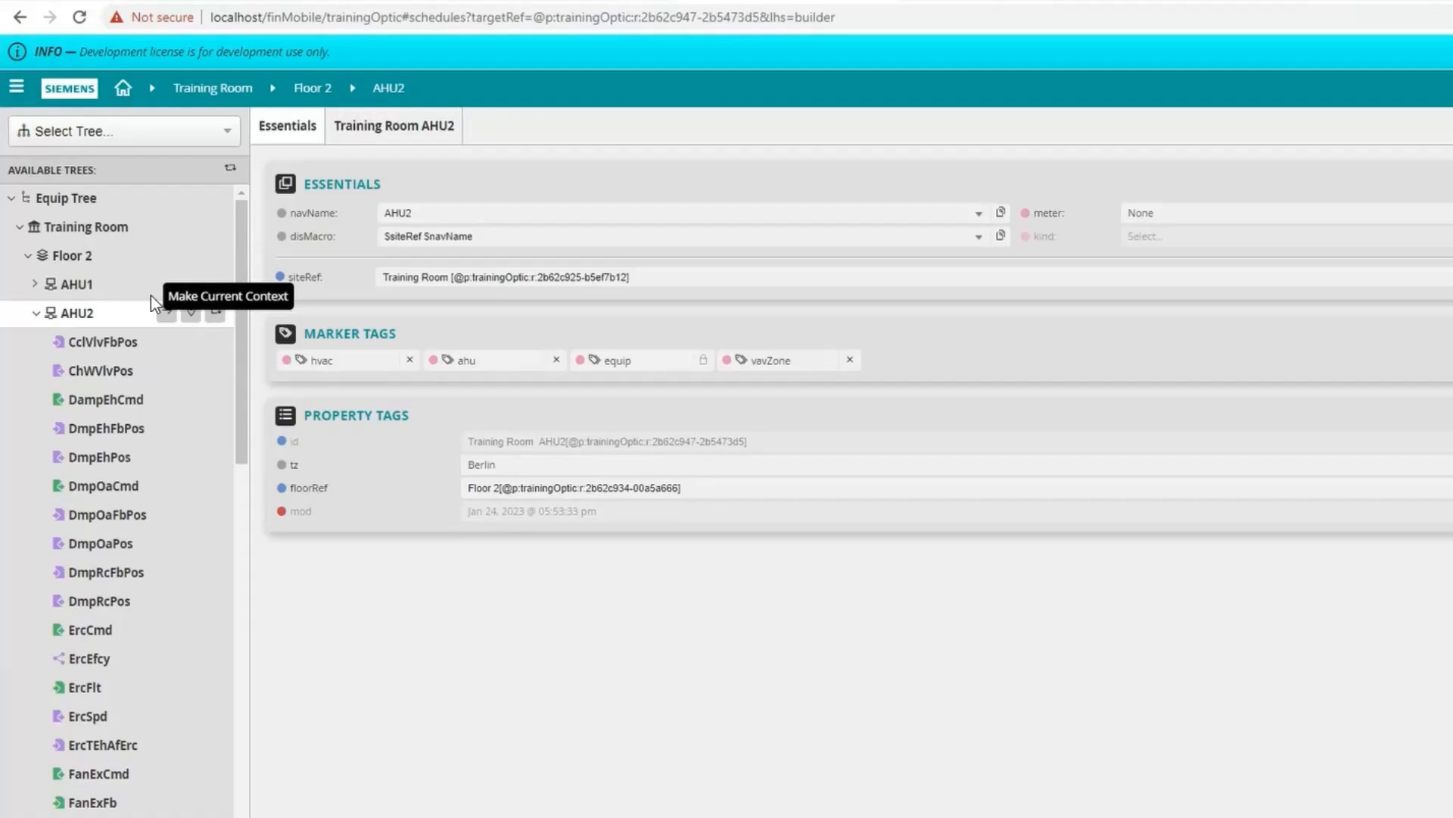
left_click(16, 91)
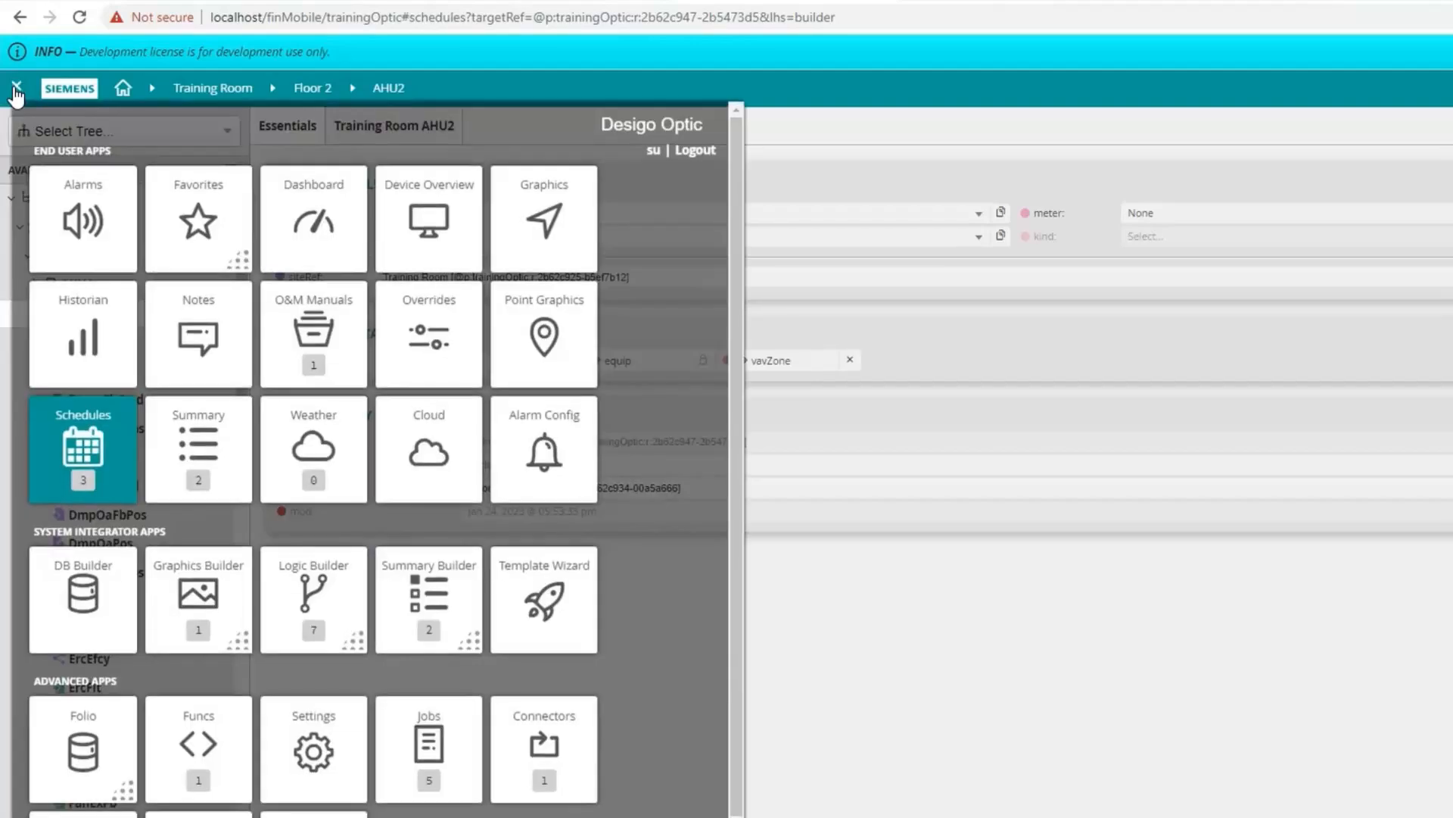
right_click(206, 609)
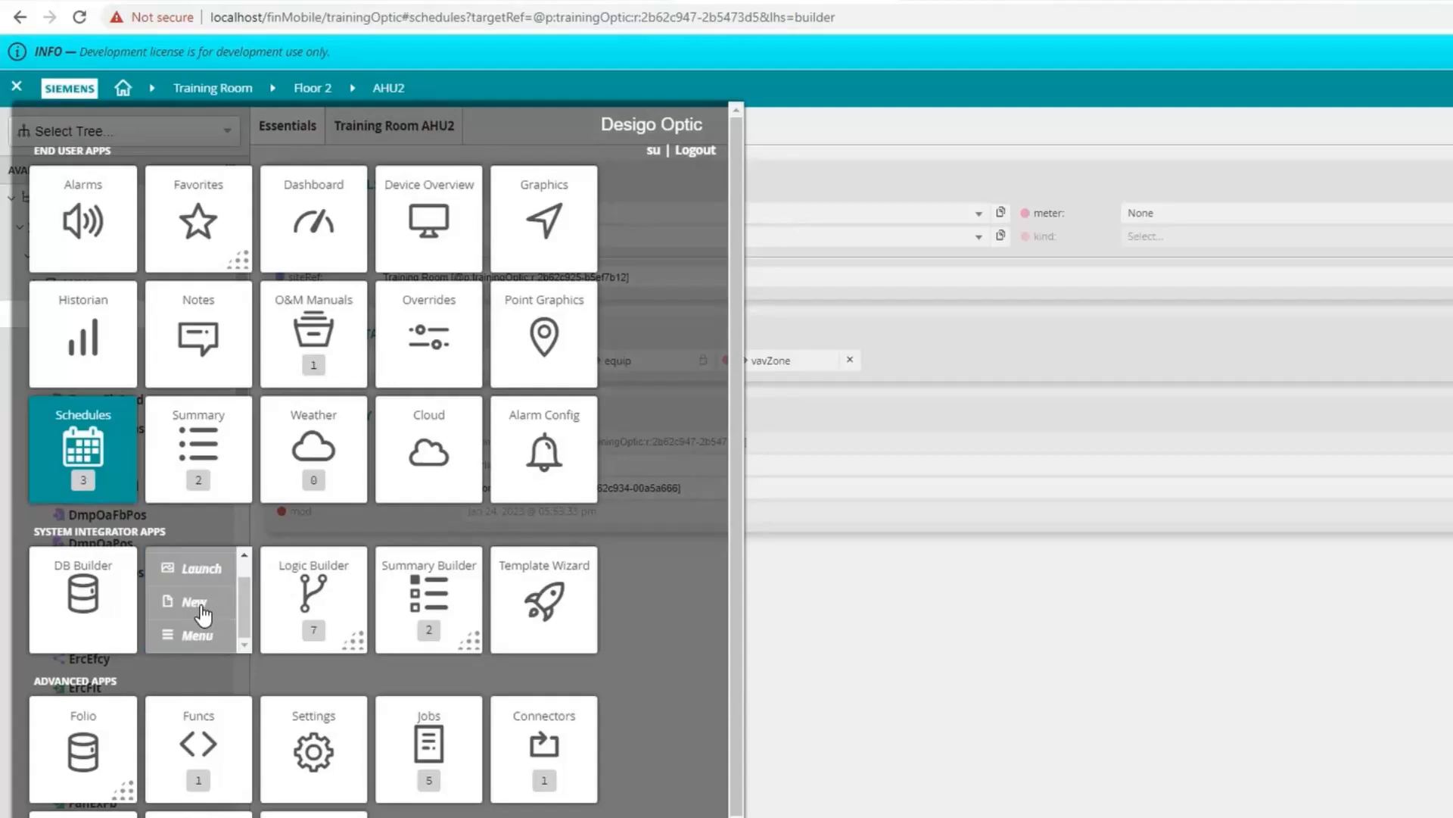
left_click(198, 602)
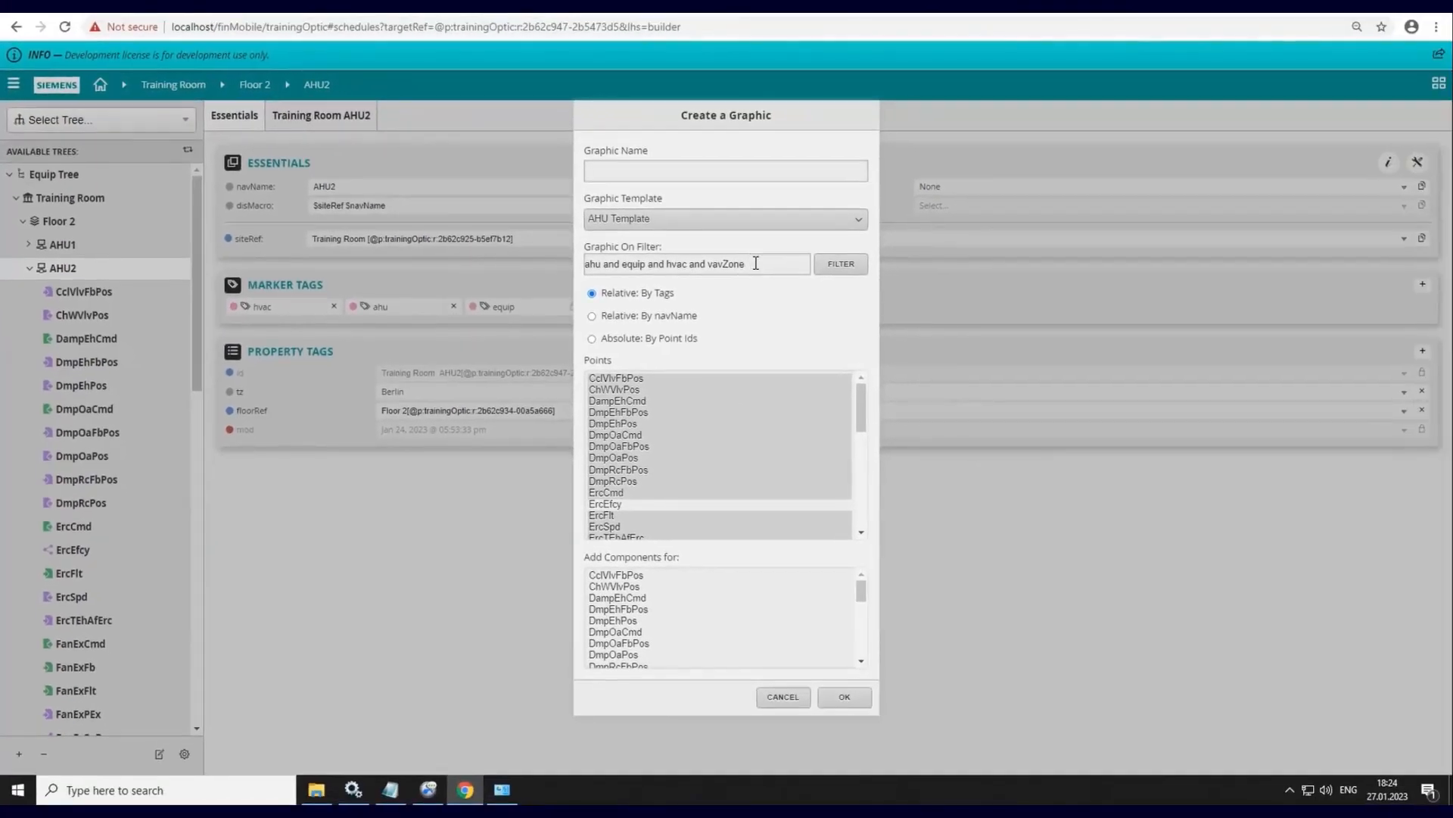
- Name the new graphic Air Handling Unit and choose the Blank Template
left_click_drag(748, 261, 533, 257)
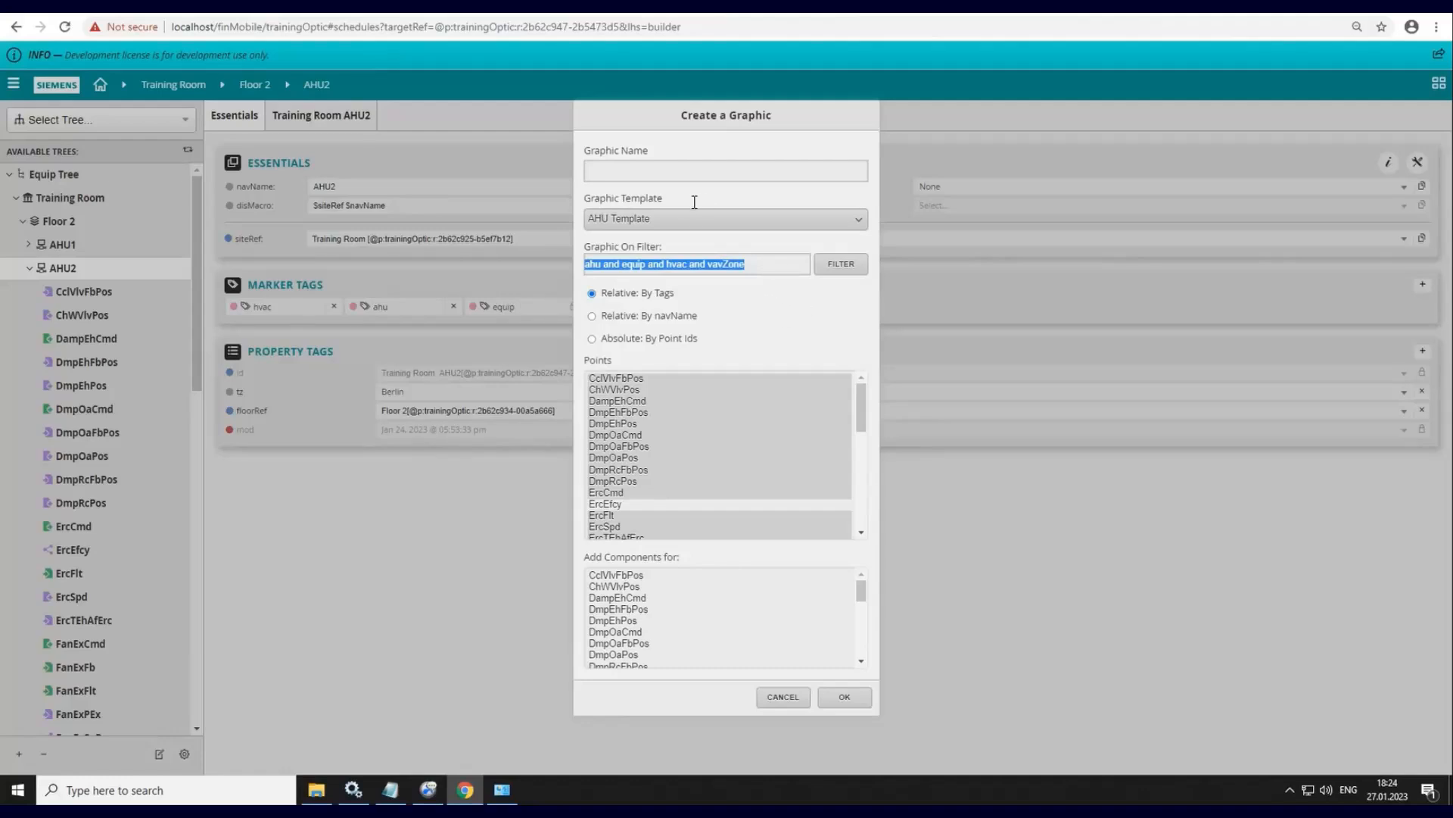
left_click(633, 168)
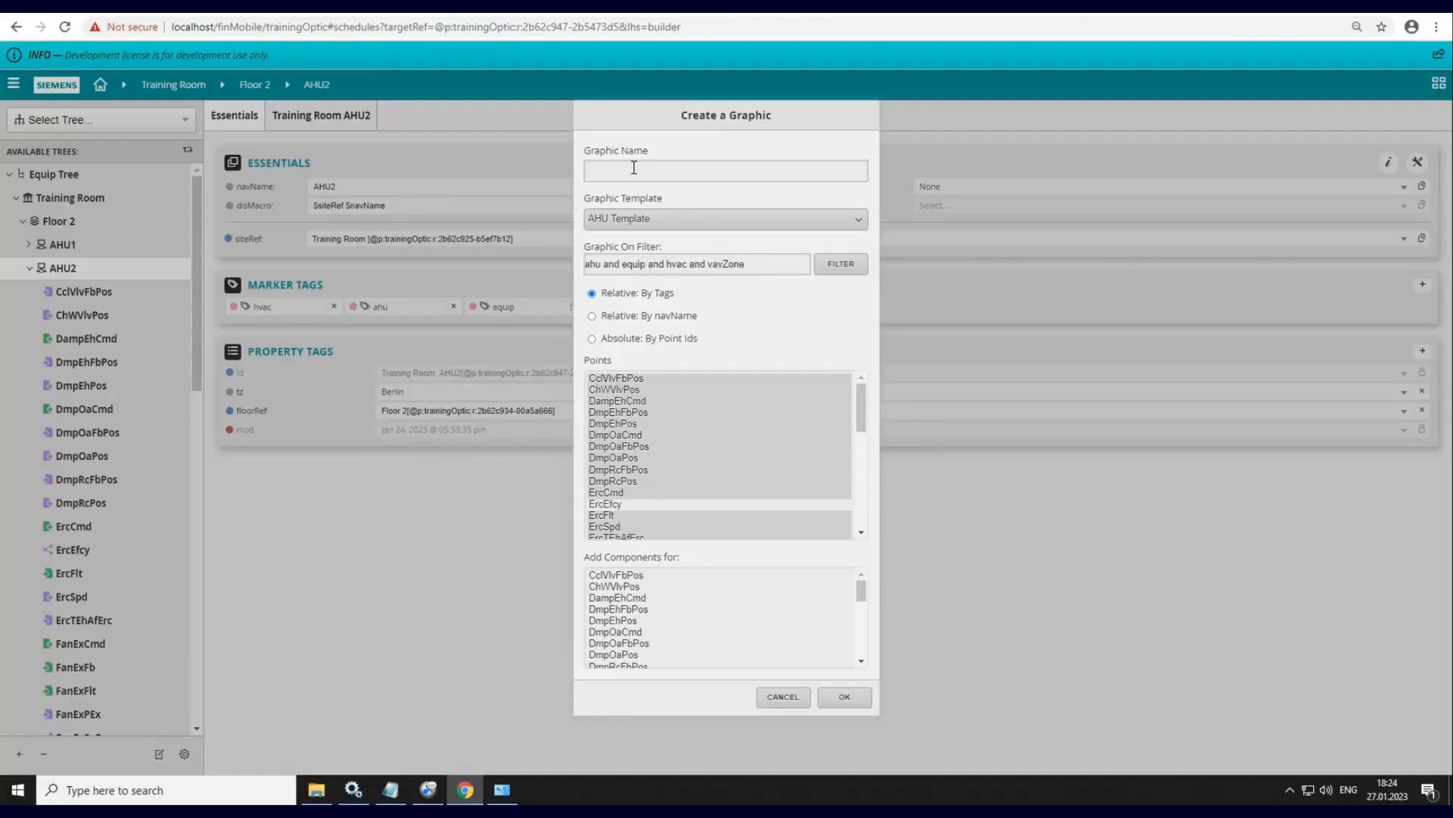
type("Air Handling Unit")
left_click(691, 217)
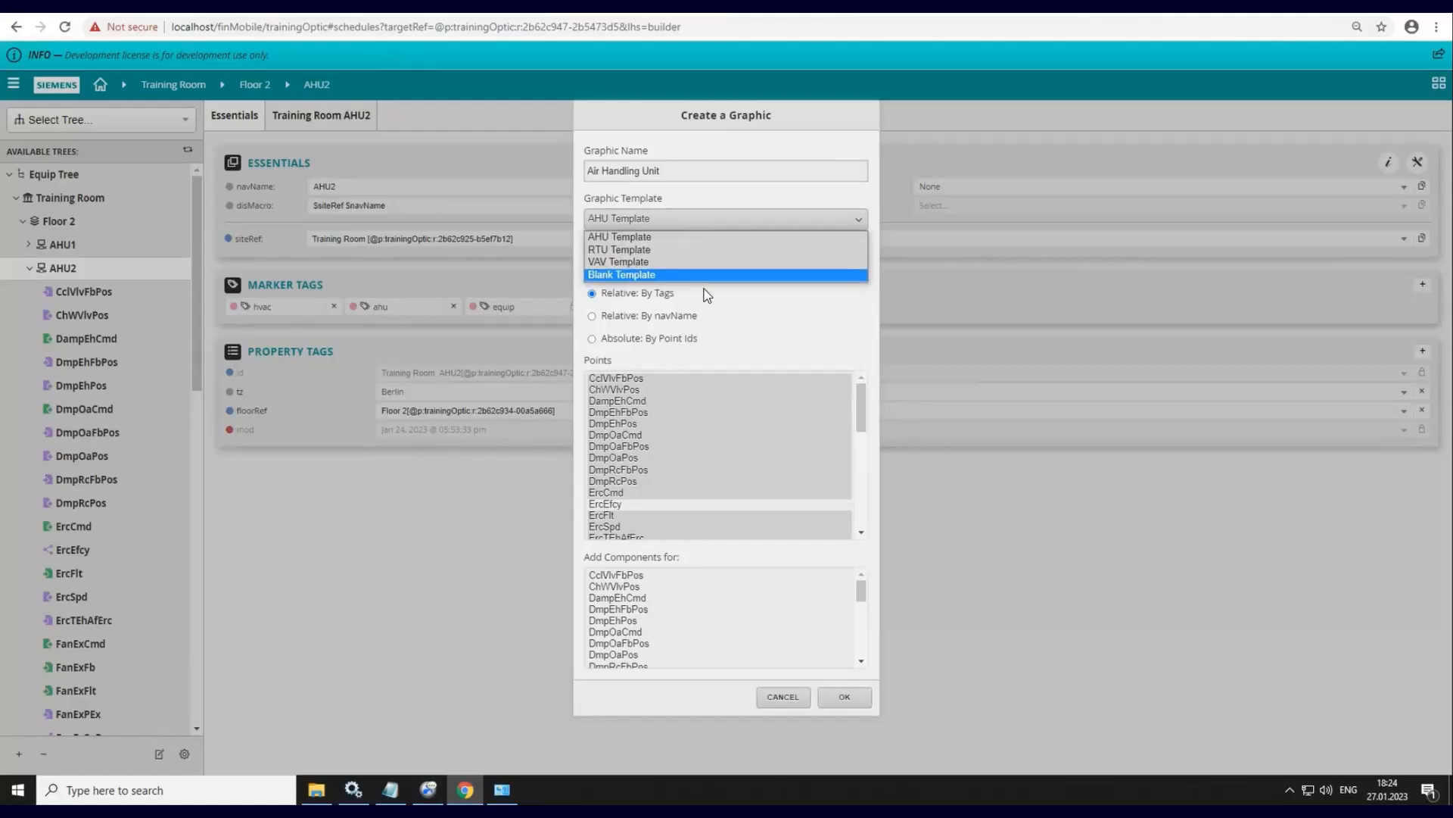
left_click(658, 277)
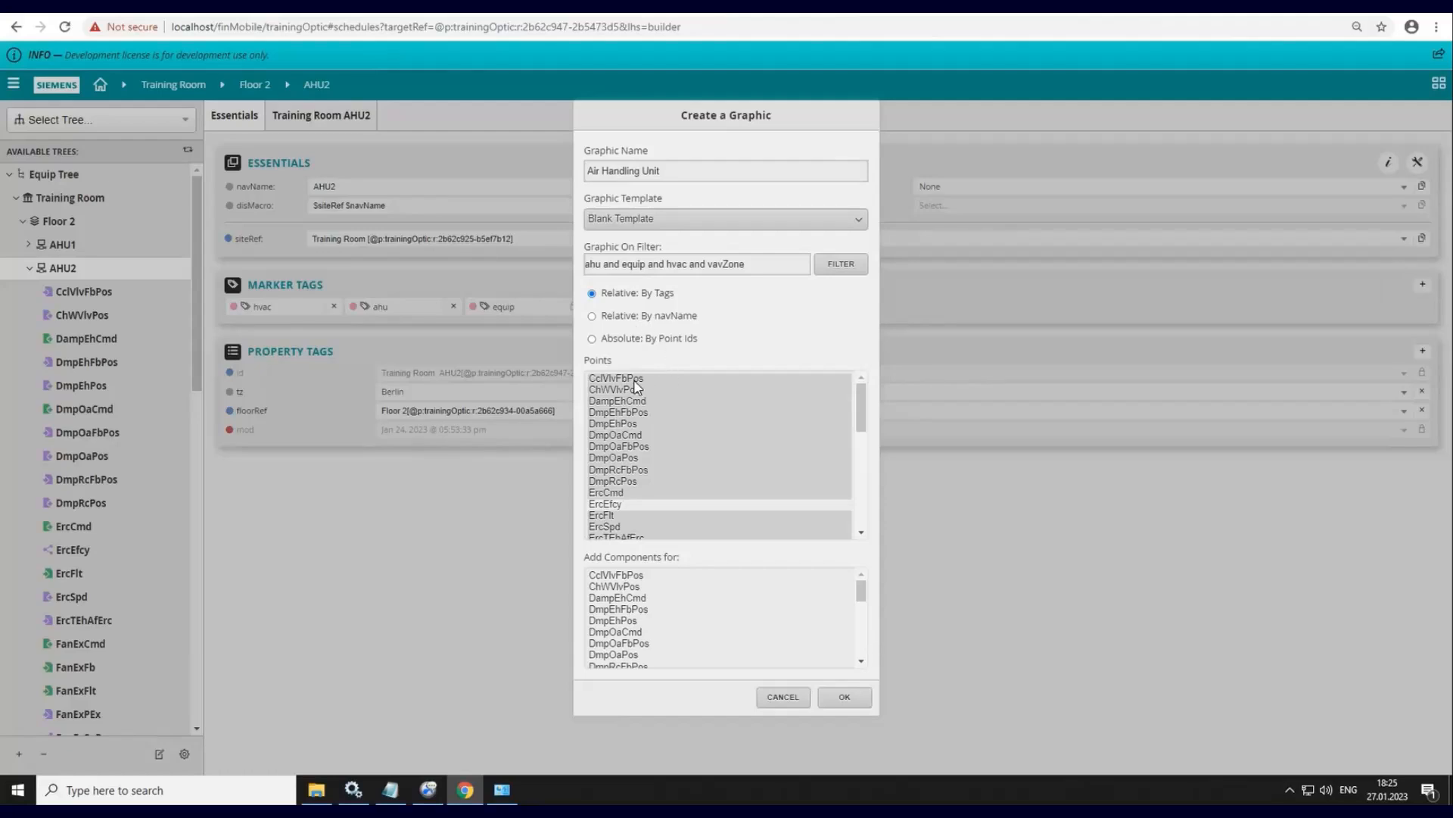
- Select all listed points, add components for CclVlvFbPos, and create the graphic
left_click_drag(635, 380, 627, 470)
mouse_move(626, 522)
left_mouse_down()
mouse_move(624, 551)
mouse_move(605, 539)
left_mouse_up()
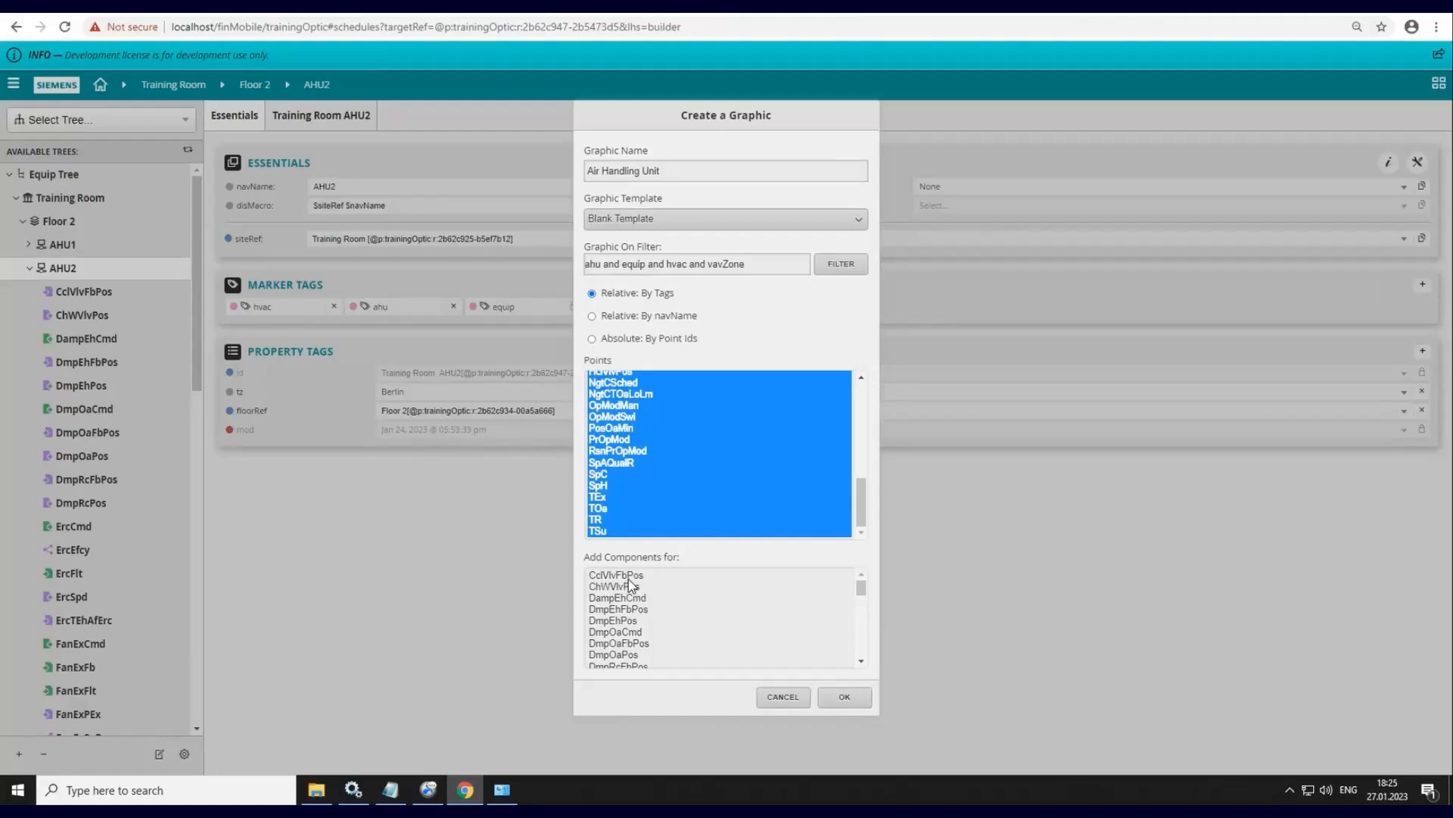
left_click(625, 578)
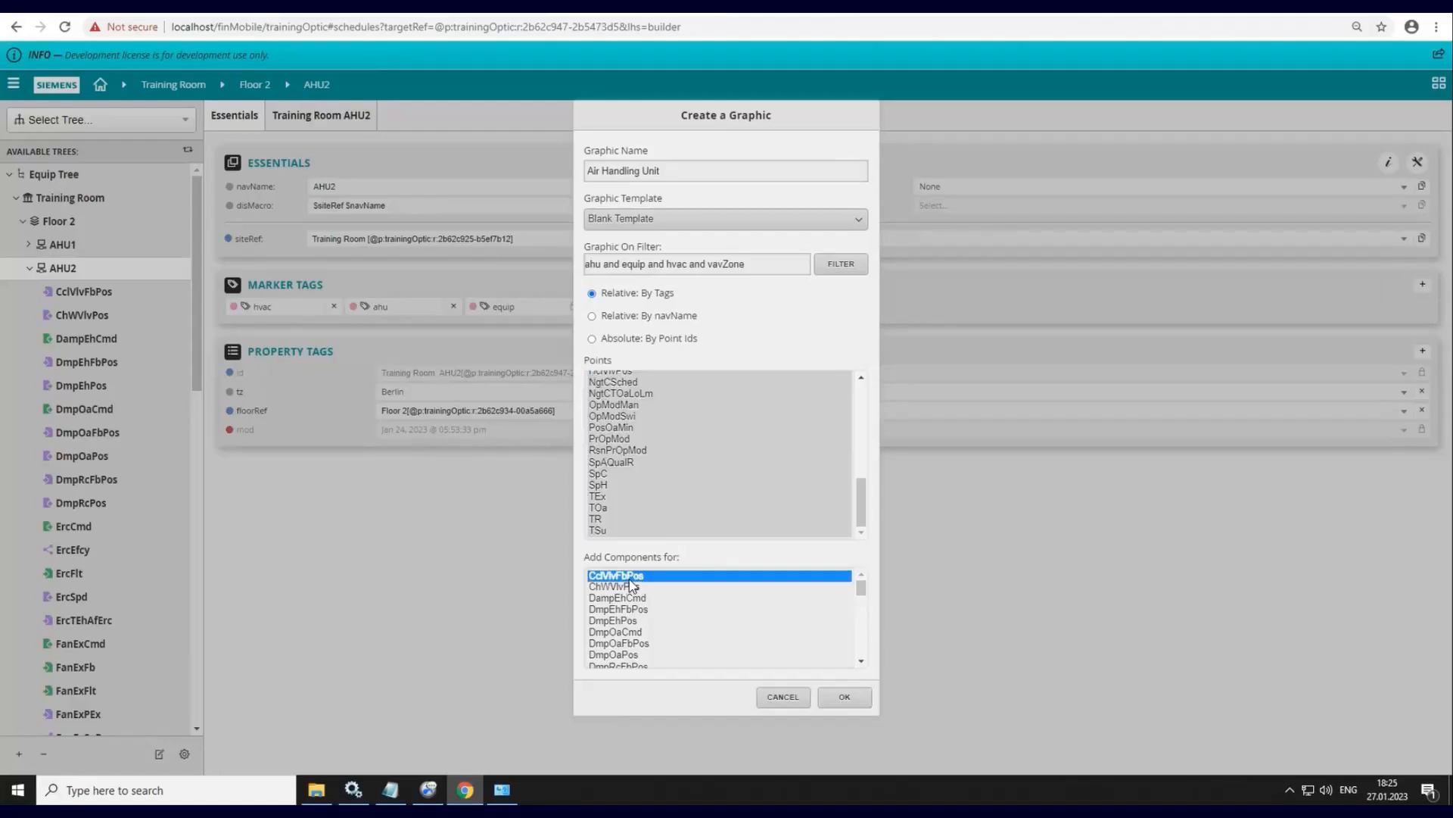
left_click(852, 698)
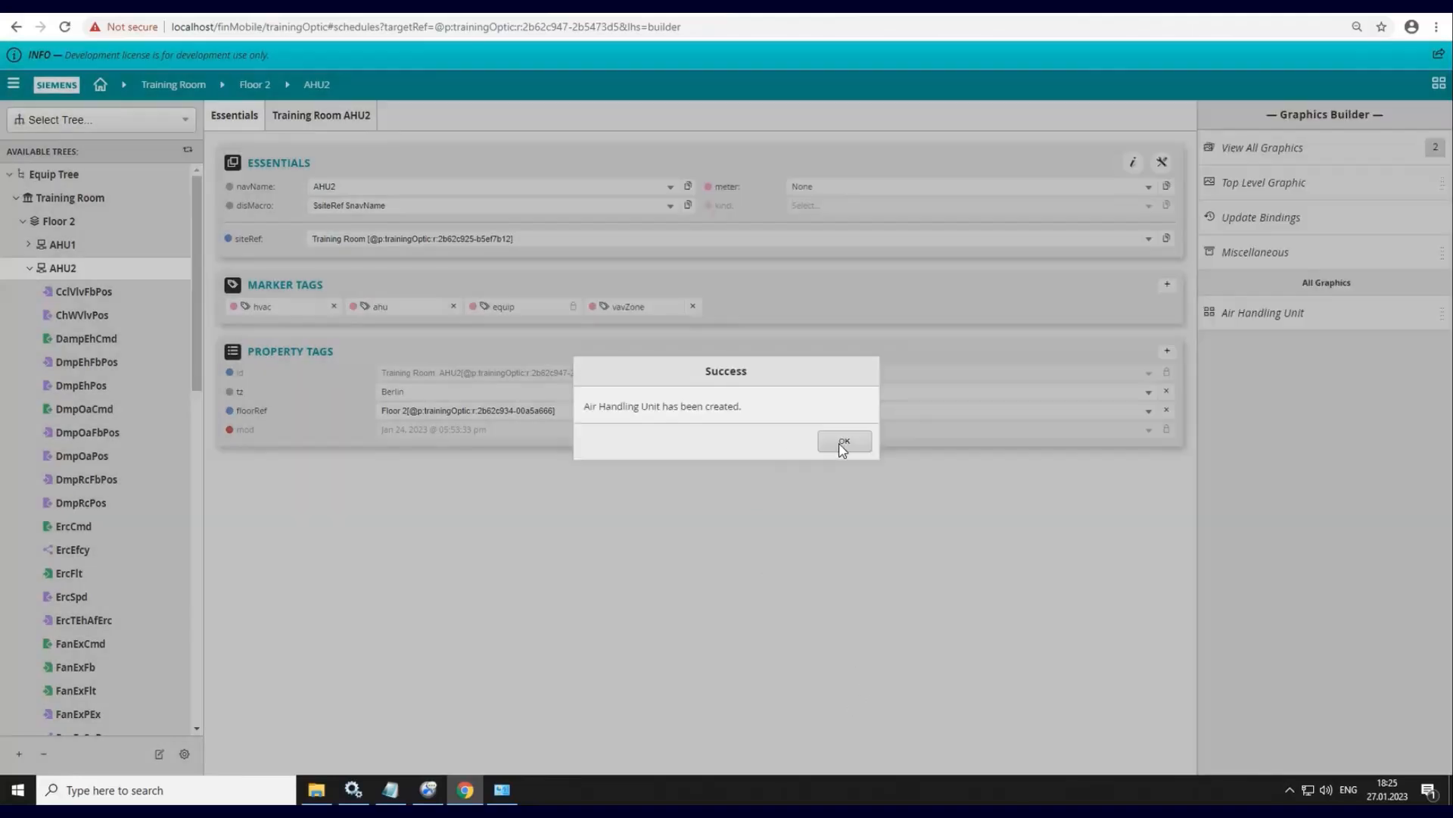
left_click(842, 442)
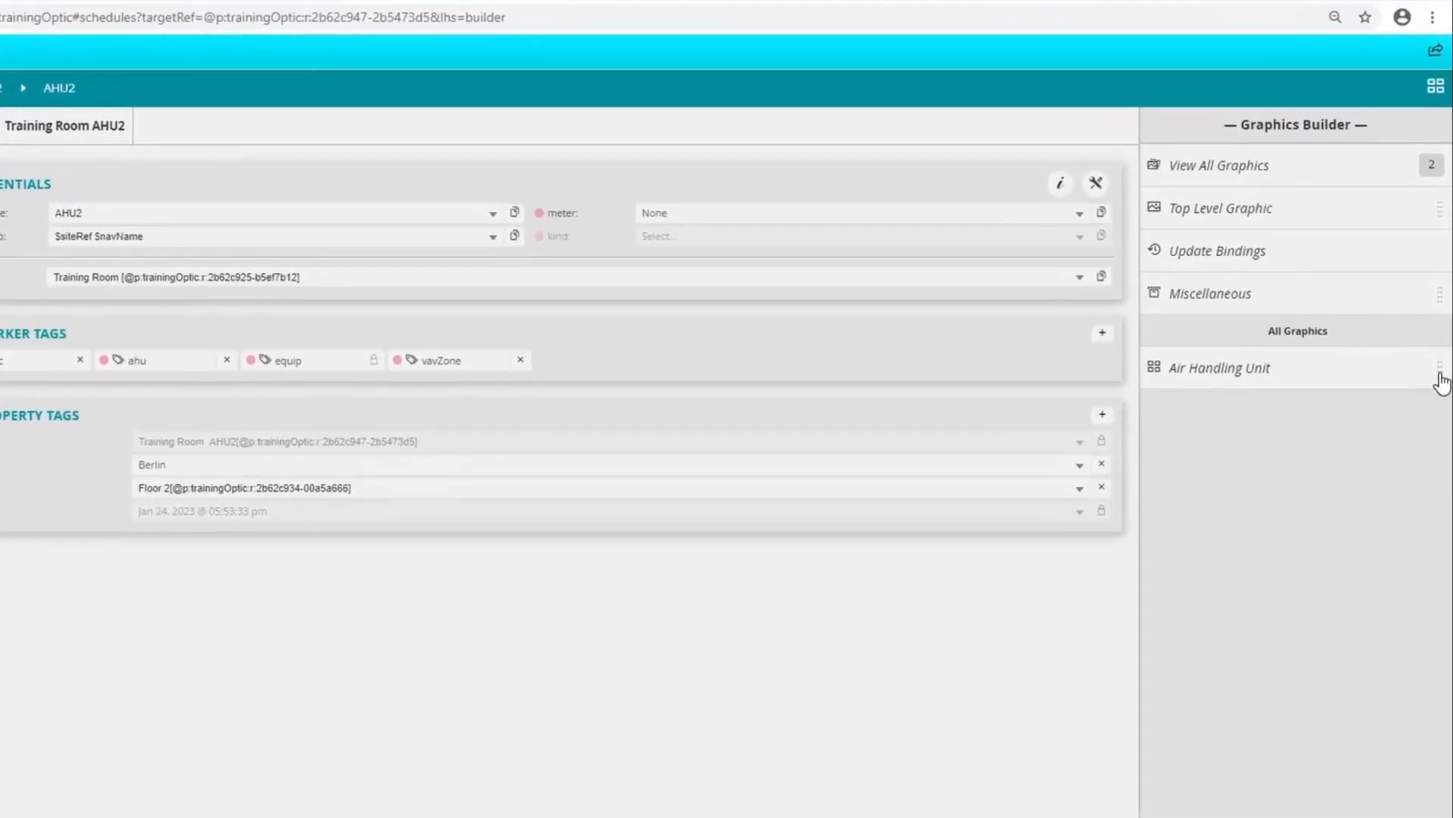
- Open the Air Handling Unit graphic for editing in Graphics Builder
left_click_drag(1442, 382, 1227, 379)
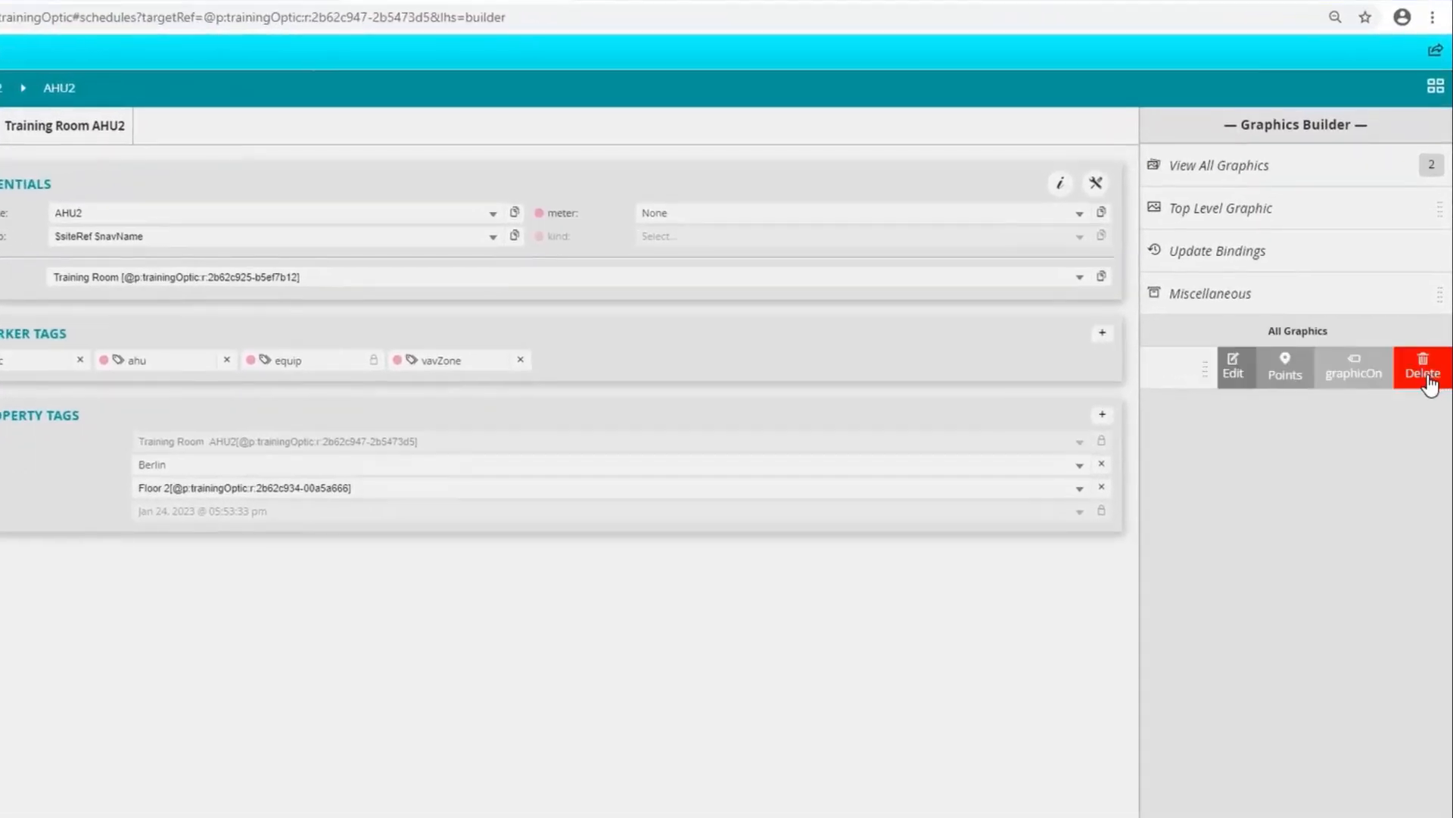
left_click(1229, 371)
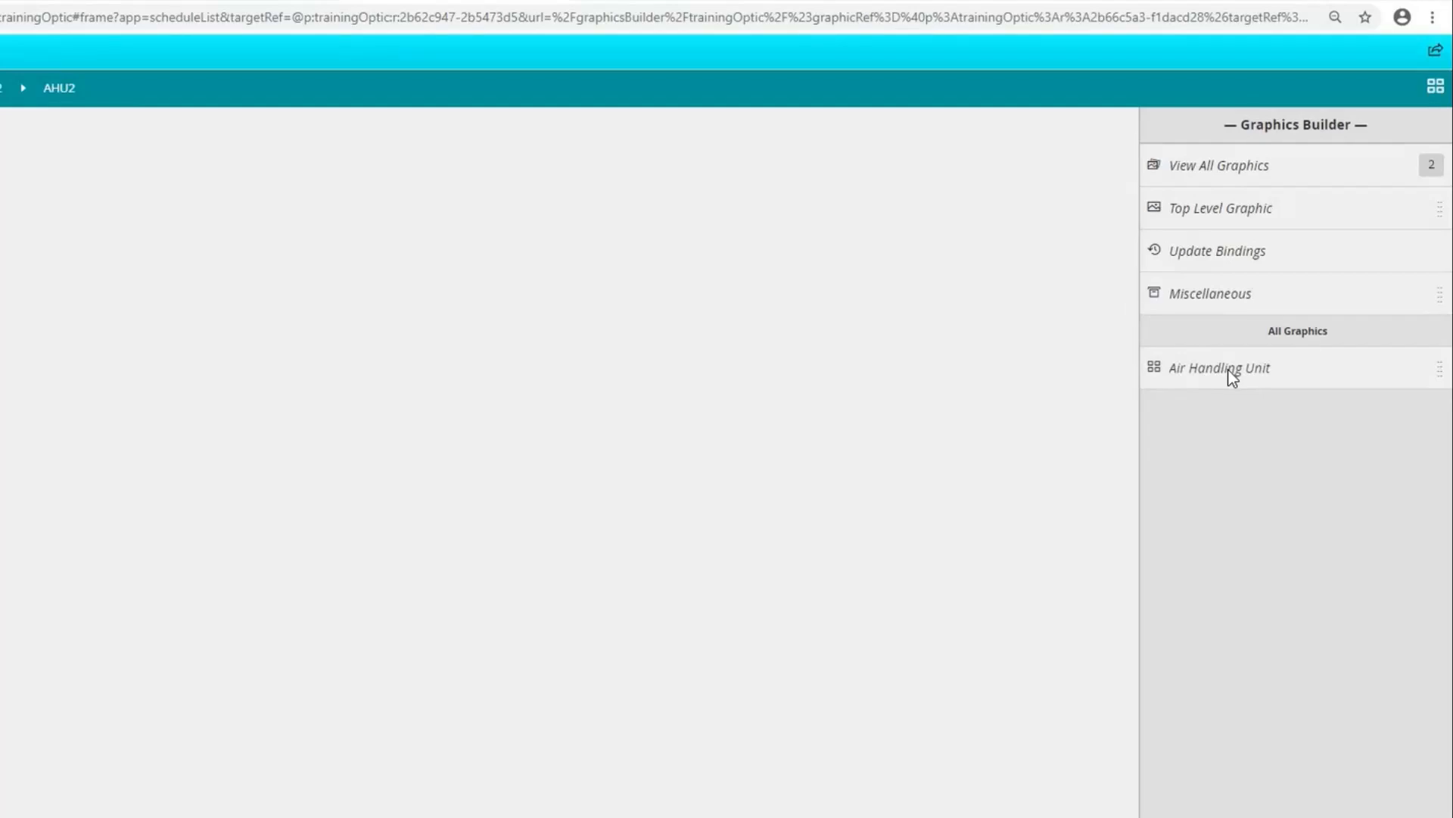